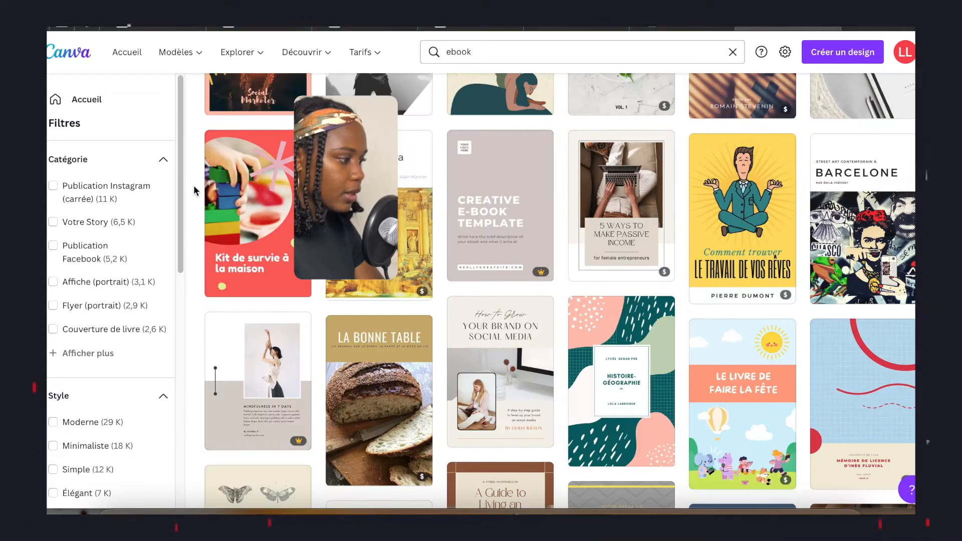
Browse the ebook templates and open the orange-photo cover titled "La version heureuse et saine de vous-même".
scroll(193, 185, "up", 6)
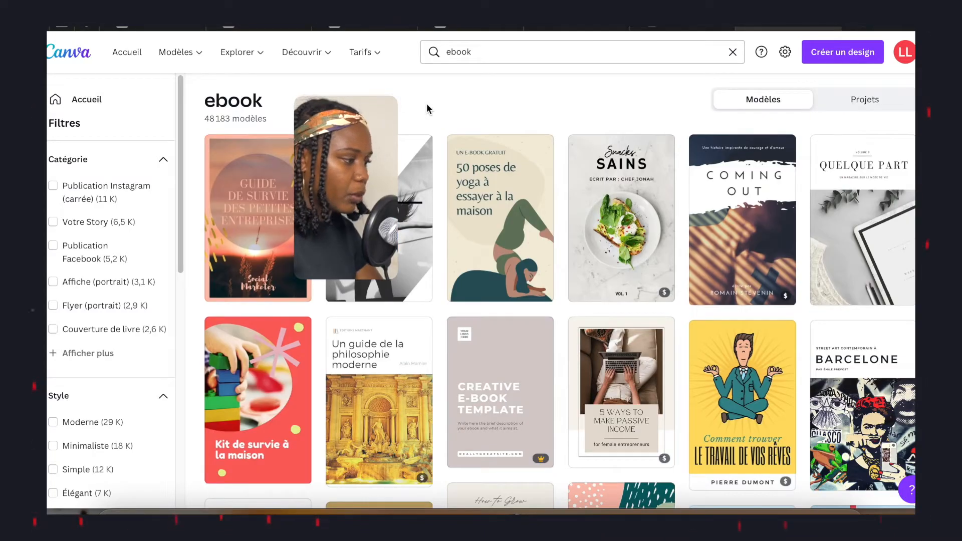
scroll(653, 235, "down", 8)
scroll(653, 235, "down", 4)
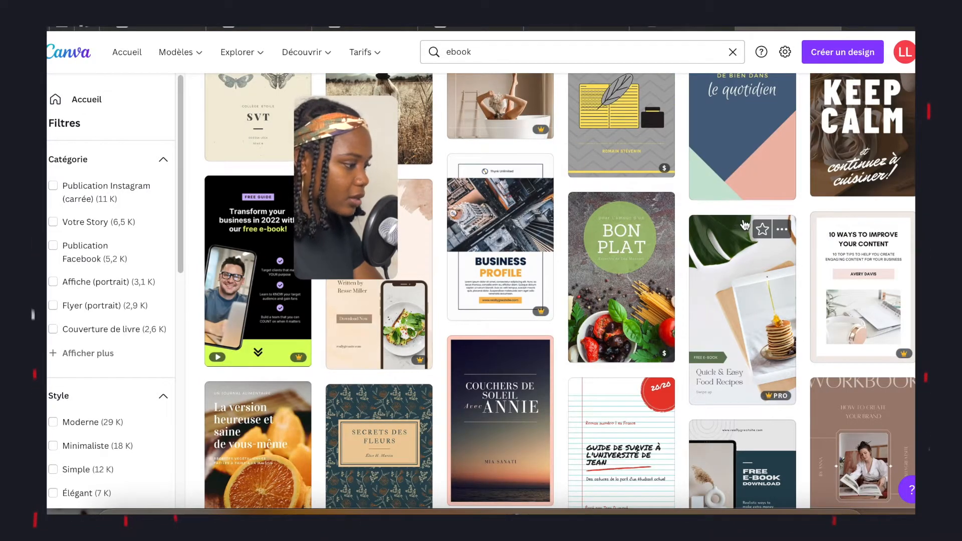
scroll(305, 316, "down", 4)
left_click(253, 279)
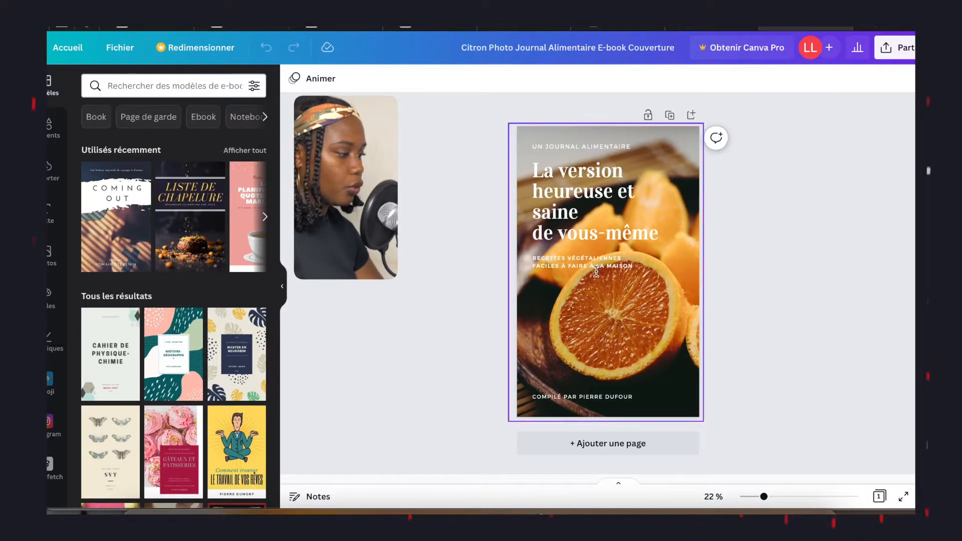
Add a second page after the cover and set its background to the orange photo colour #ebaf53.
left_click(593, 453)
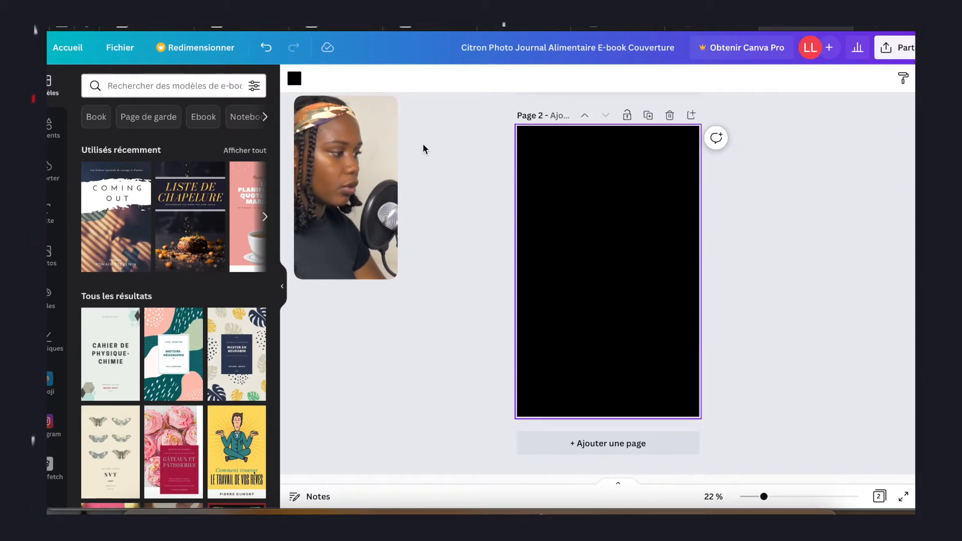
left_click(301, 82)
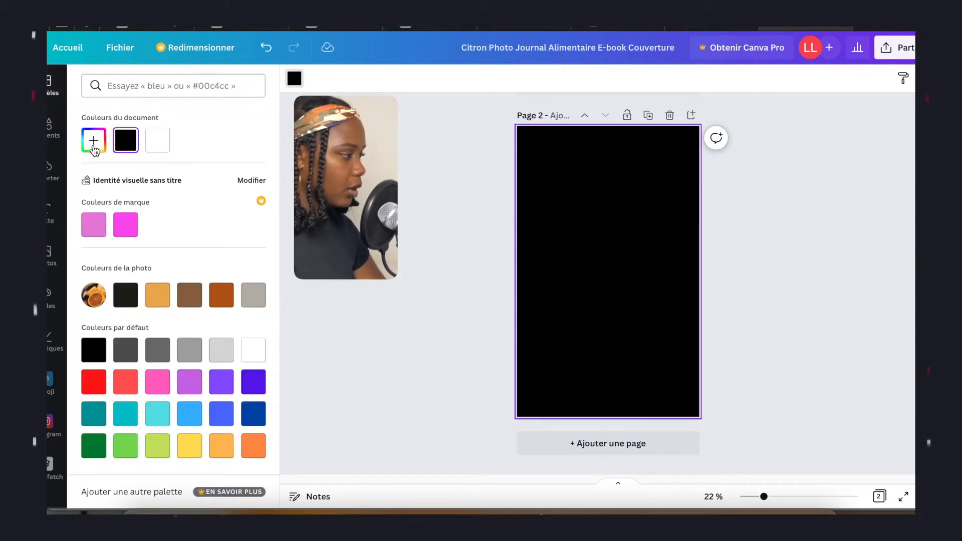
left_click(158, 141)
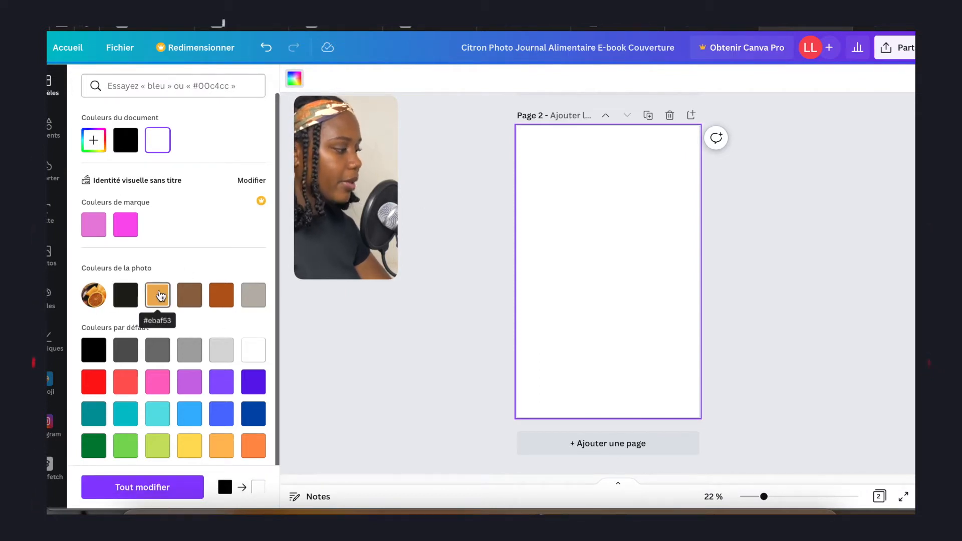
scroll(638, 275, "up", 5)
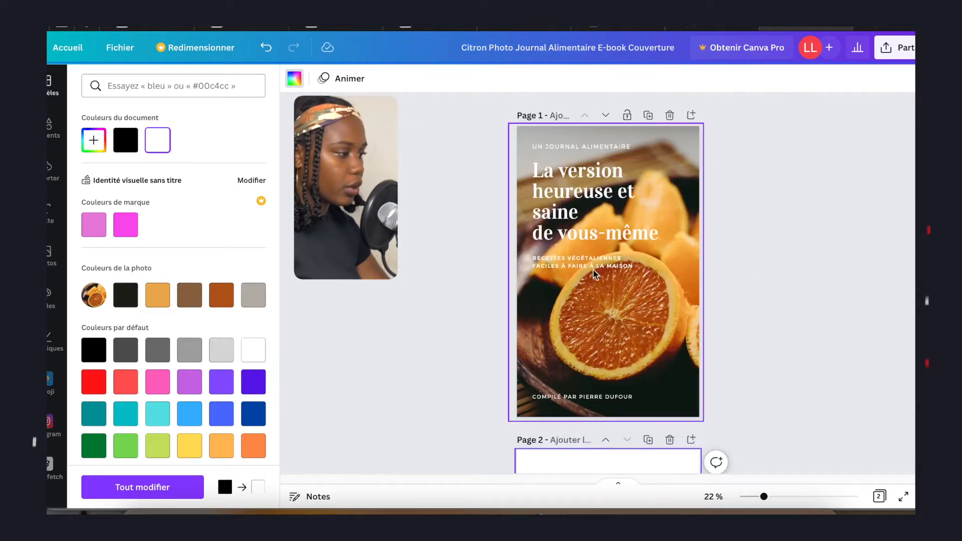
scroll(569, 270, "down", 5)
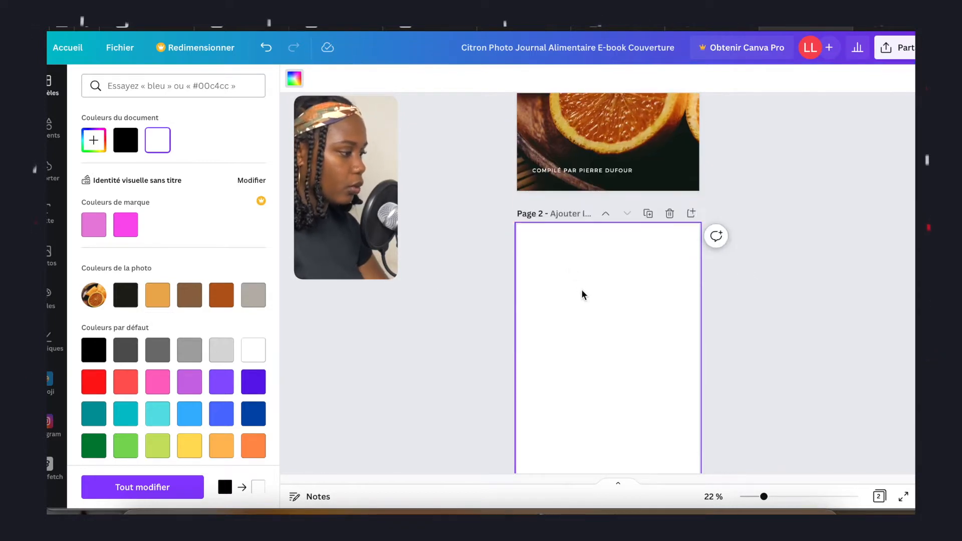
left_click(158, 296)
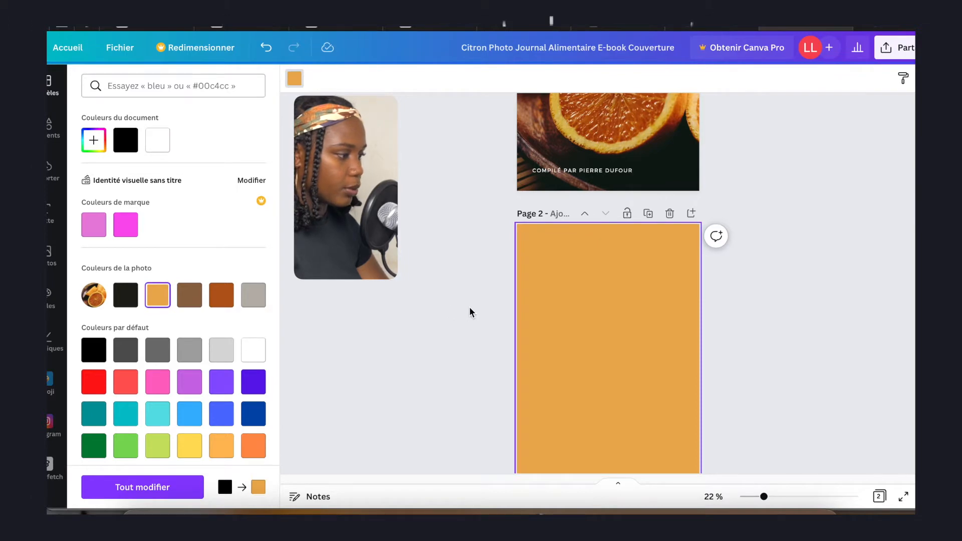
Put a French rights-reserved notice on page 2 and change its heading from "DISCLAIMER" to "Copyright".
scroll(645, 273, "down", 2)
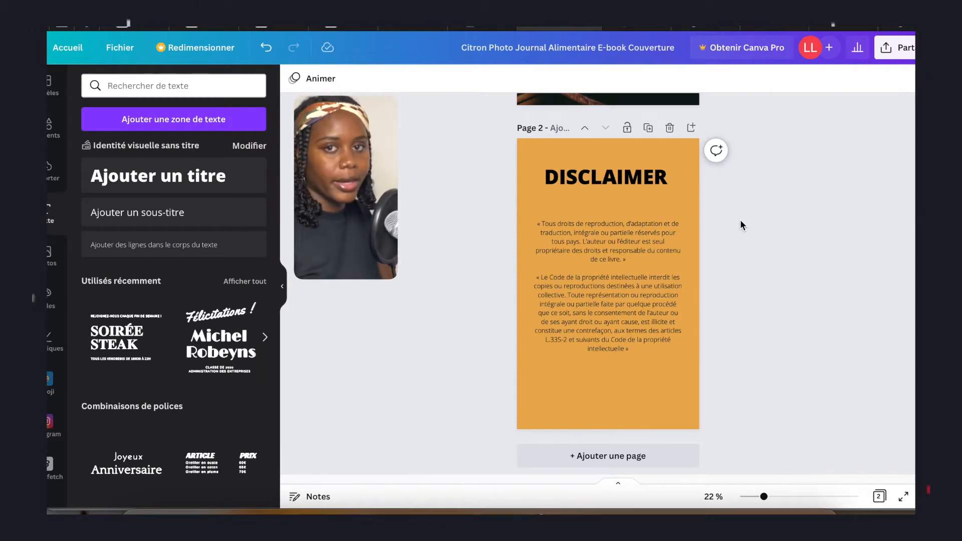
double_click(643, 180)
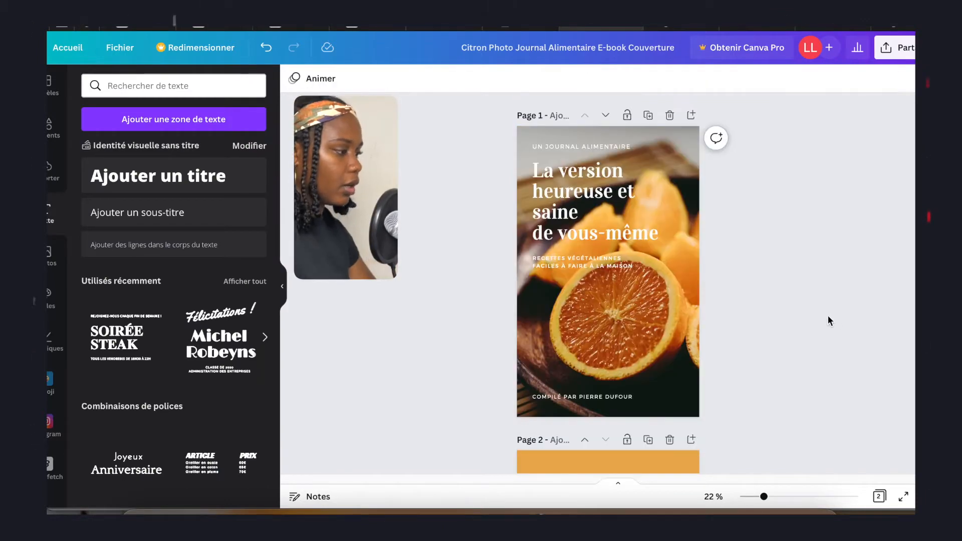
scroll(827, 315, "down", 3)
scroll(787, 294, "up", 1)
scroll(630, 199, "down", 3)
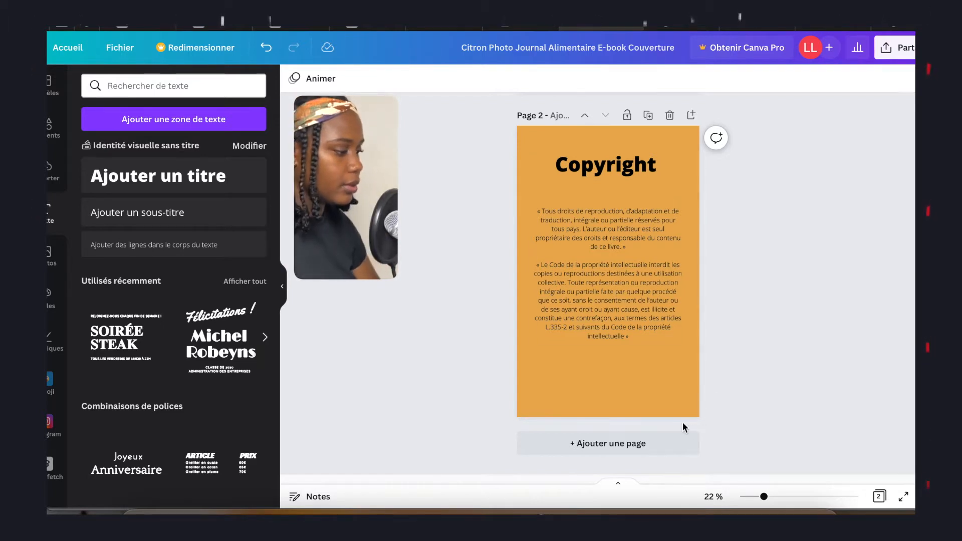
Add page 3 and place a circular frame in its upper right, filled with a woman's photo found by searching "FEMME".
left_click(625, 446)
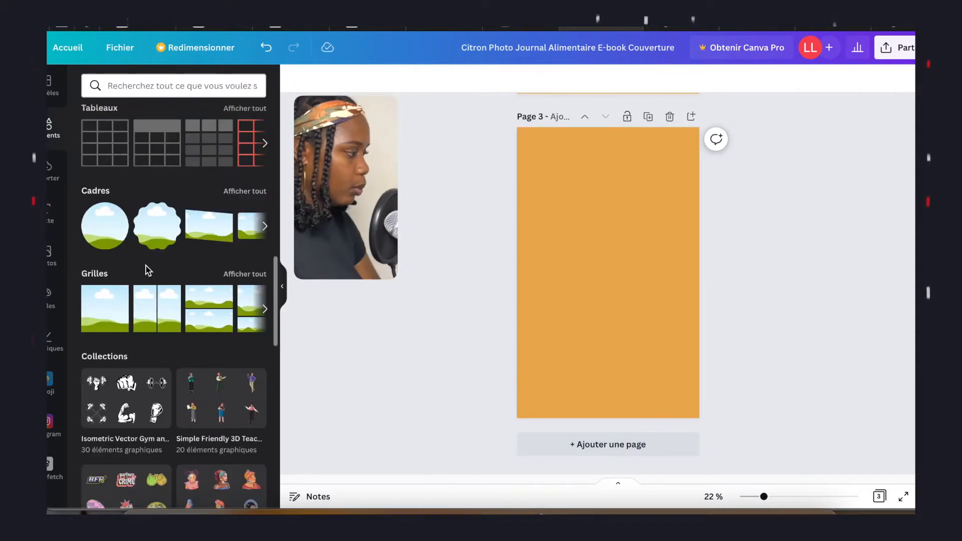
left_click(105, 225)
left_click_drag(617, 272, 627, 217)
left_click(50, 85)
left_click(147, 93)
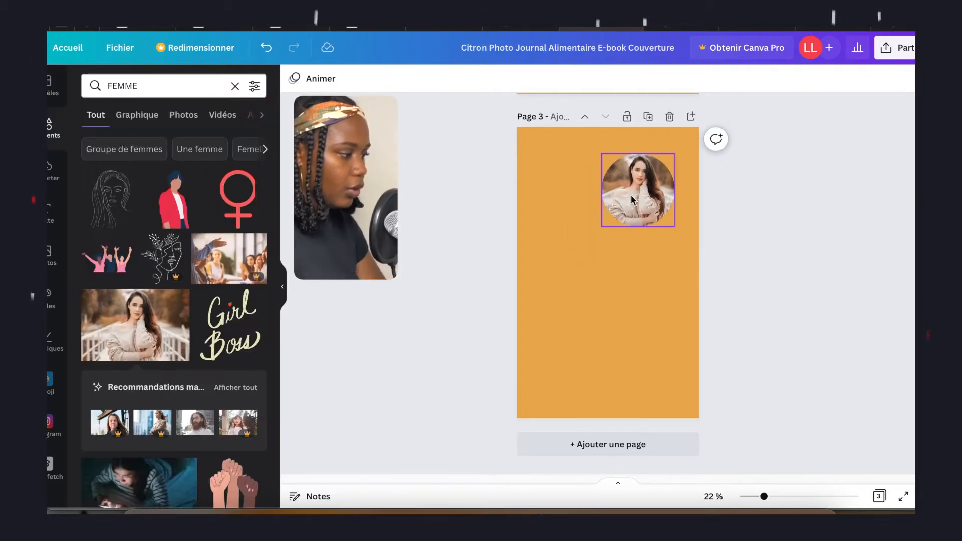
left_click(637, 194)
left_click(451, 216)
Add the heading "QUI JE SUIS ?" in the upper left of page 3.
left_click(52, 213)
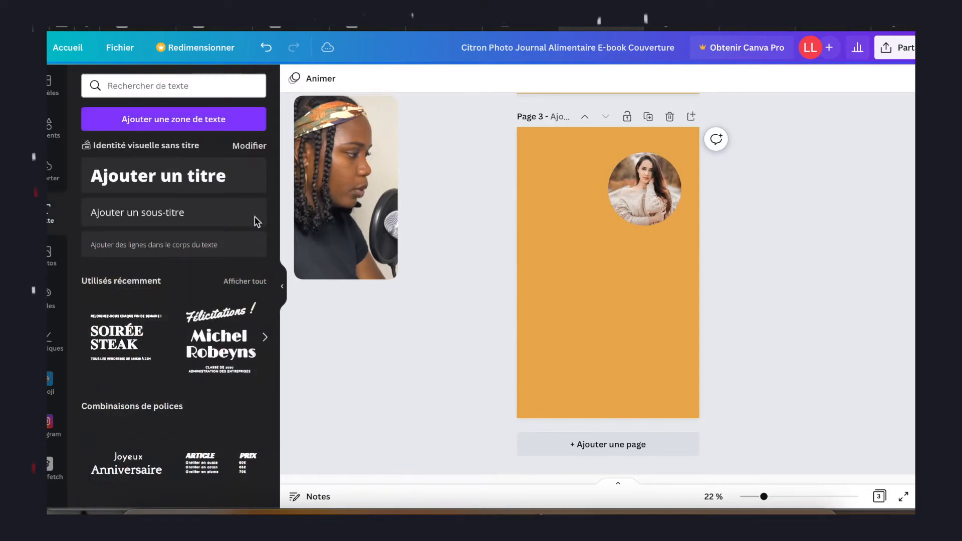
left_click_drag(610, 256, 591, 163)
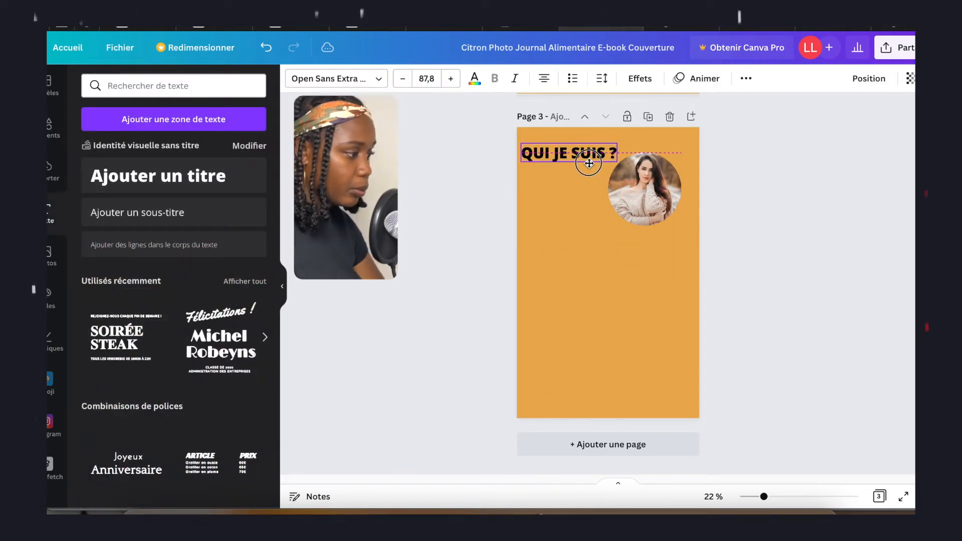
left_click(580, 197)
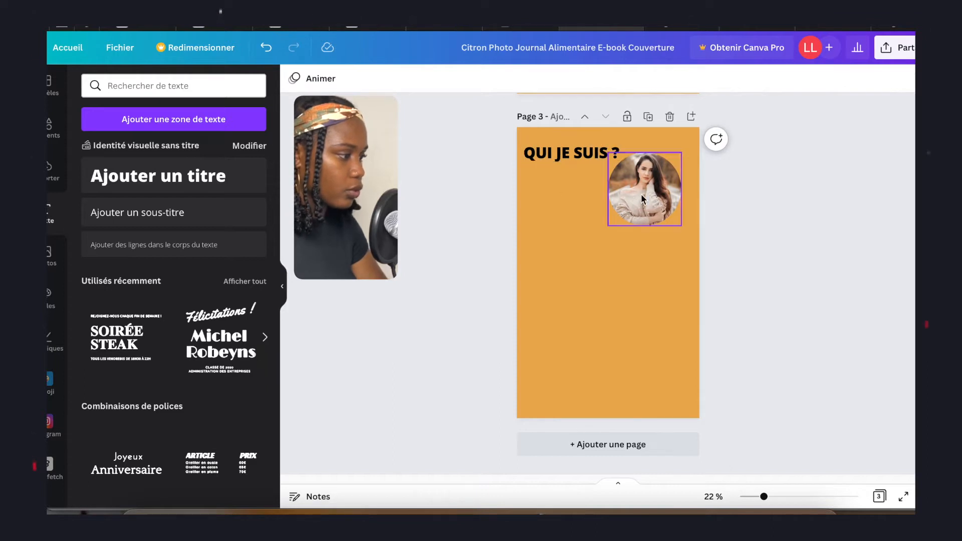
Move the round photo slightly up and right, and fit the "QUI JE SUIS ?" heading on one line beside it.
left_click_drag(641, 199, 648, 191)
left_click(571, 152)
left_click_drag(622, 153, 604, 165)
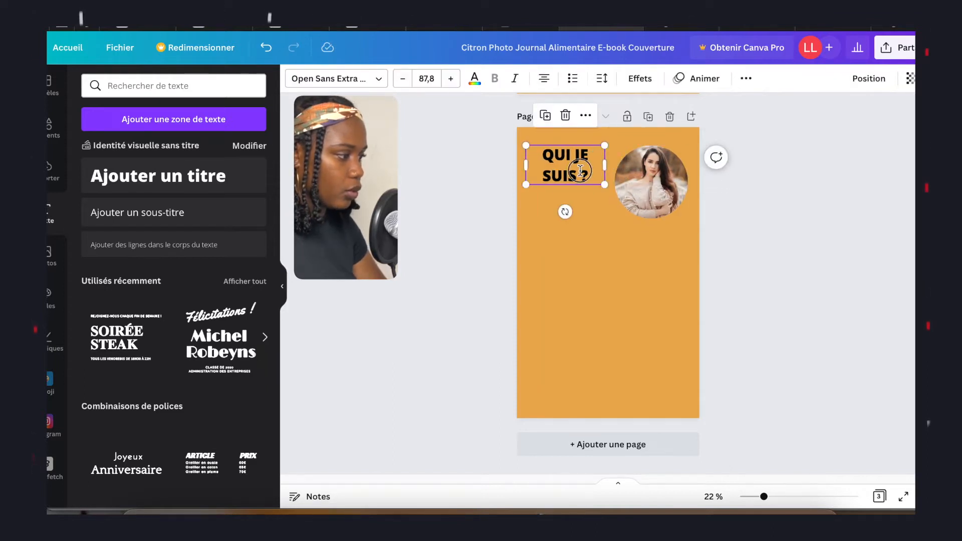
key("ctrl+z")
Add a body text box on page 3 and fill it with two placeholder paragraphs found by searching the web for "FAUX TEXTE".
key("t")
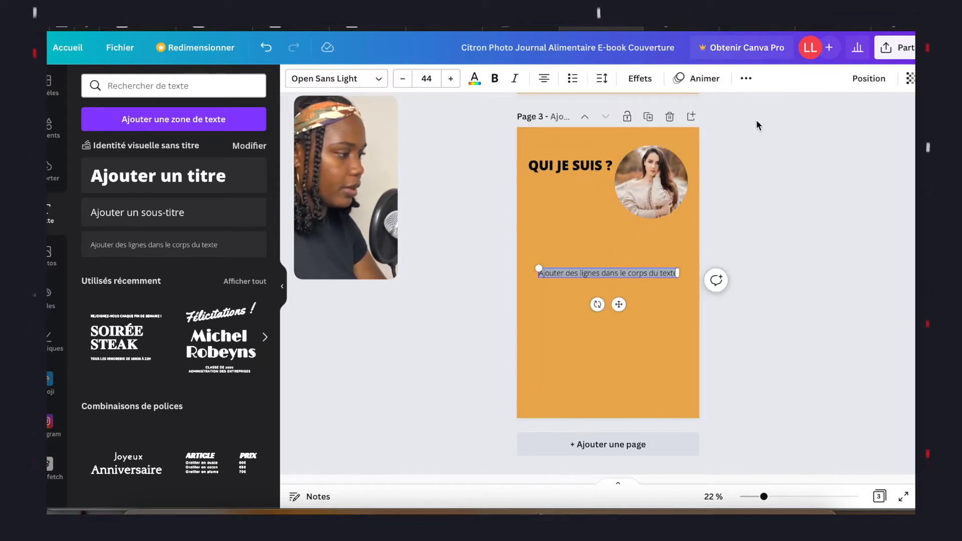
key("super+t")
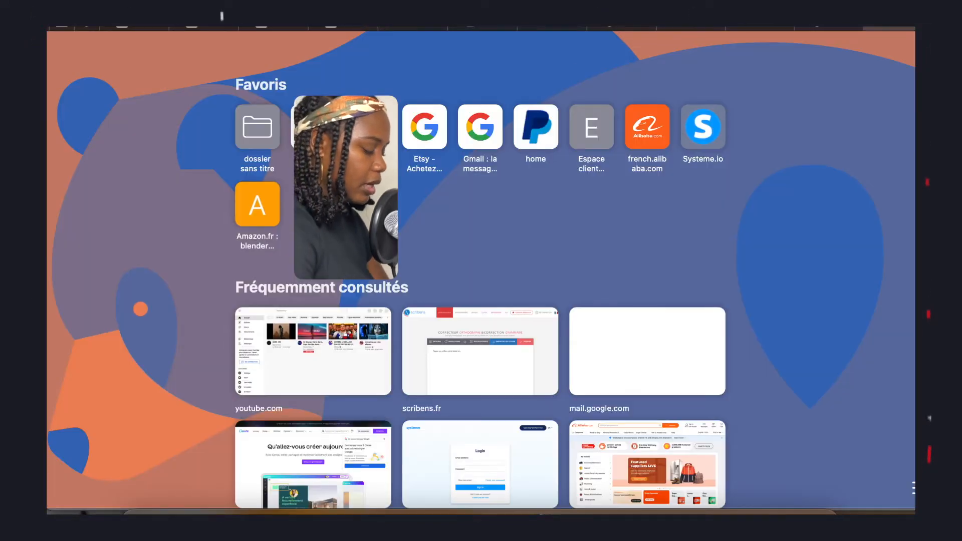
type("FAUX TEXTE")
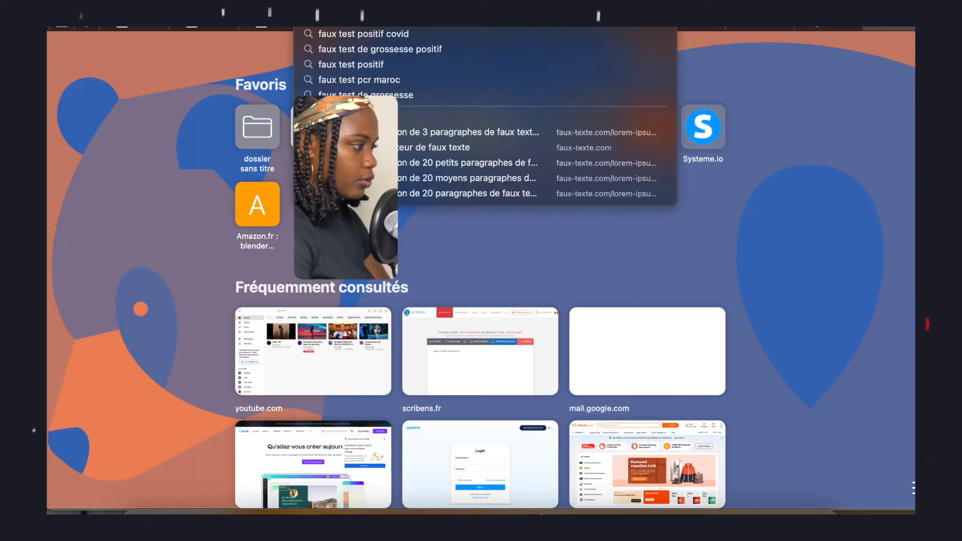
key("Return")
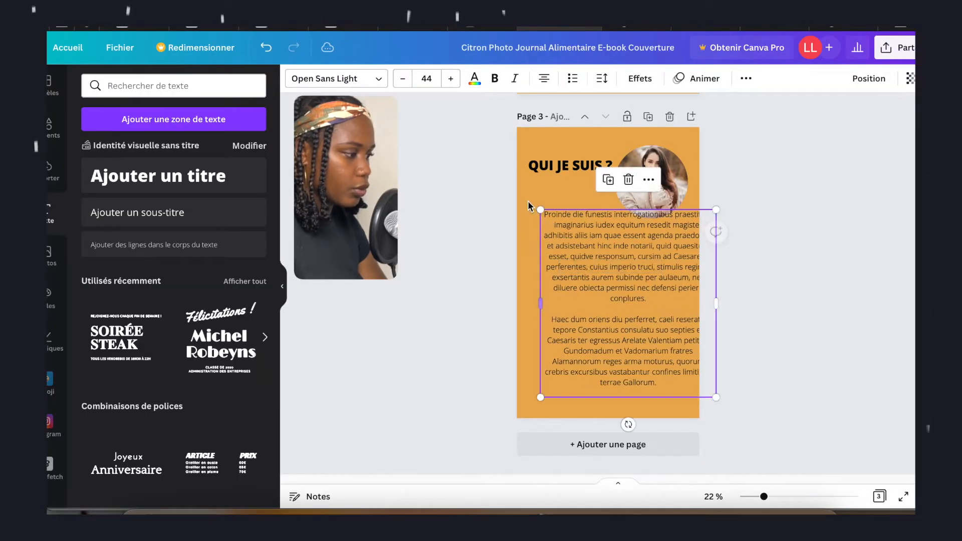
Shrink the placeholder text block to font size 39.1 and centre it below the heading and photo.
left_click_drag(535, 209, 563, 232)
left_click_drag(631, 282, 595, 273)
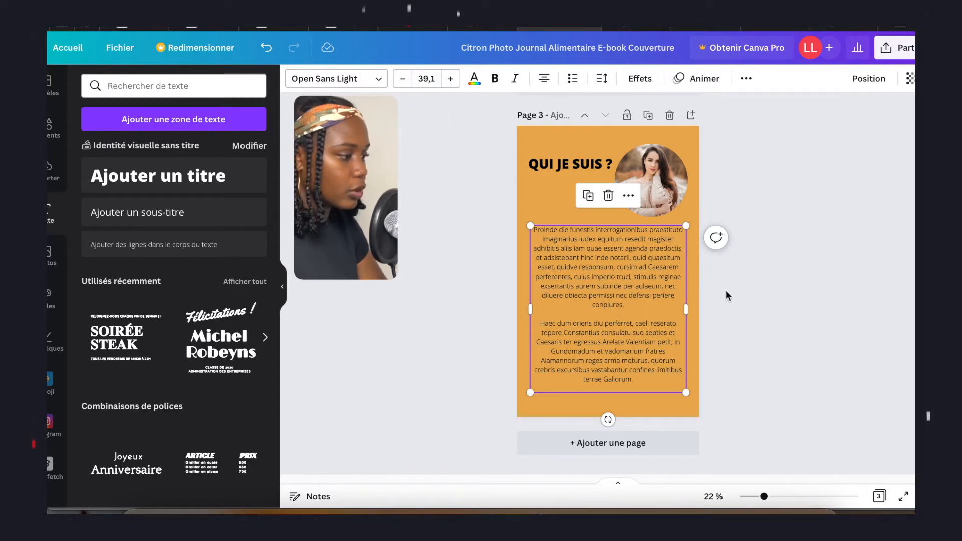
left_click(786, 283)
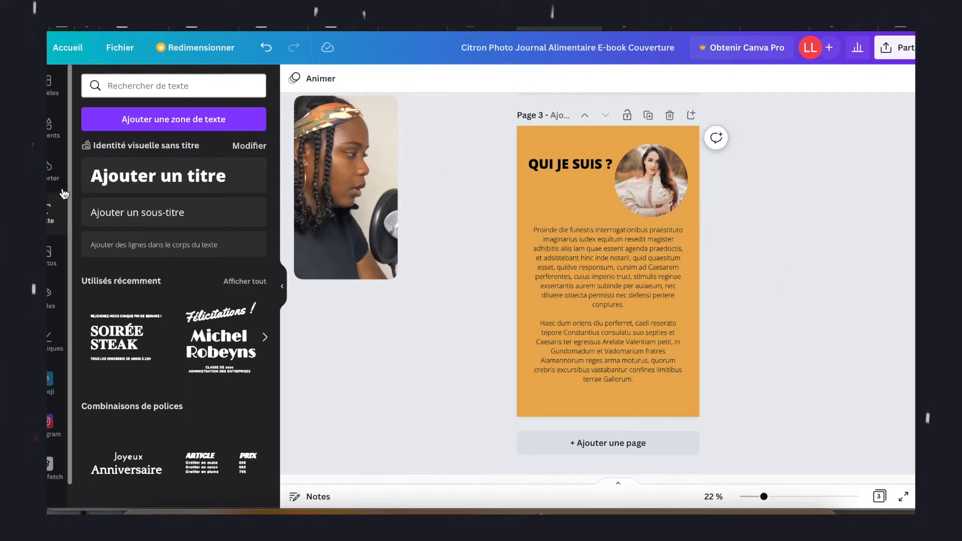
Find the three-stroke graphic by searching "trait", place it small above the page 3 heading and make it semi-transparent.
left_click(60, 146)
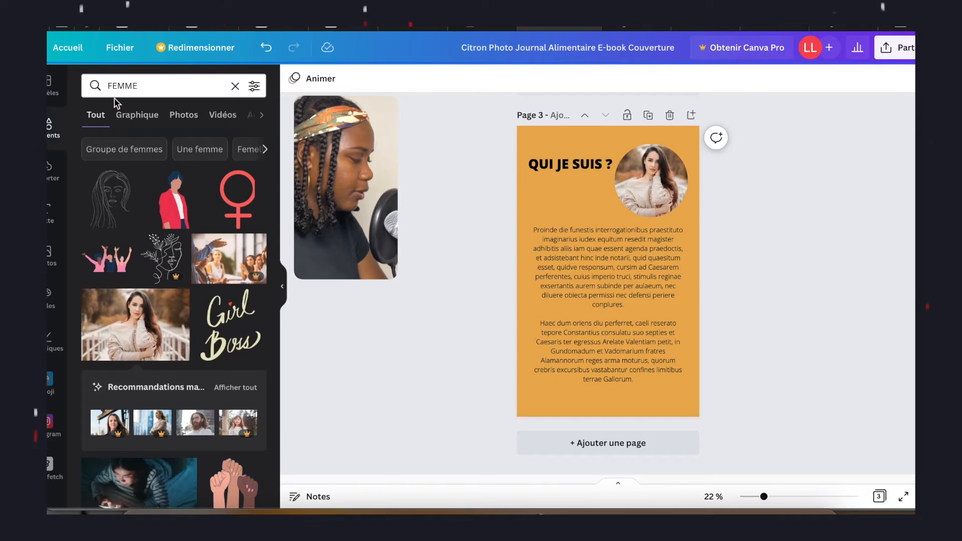
left_click(142, 82)
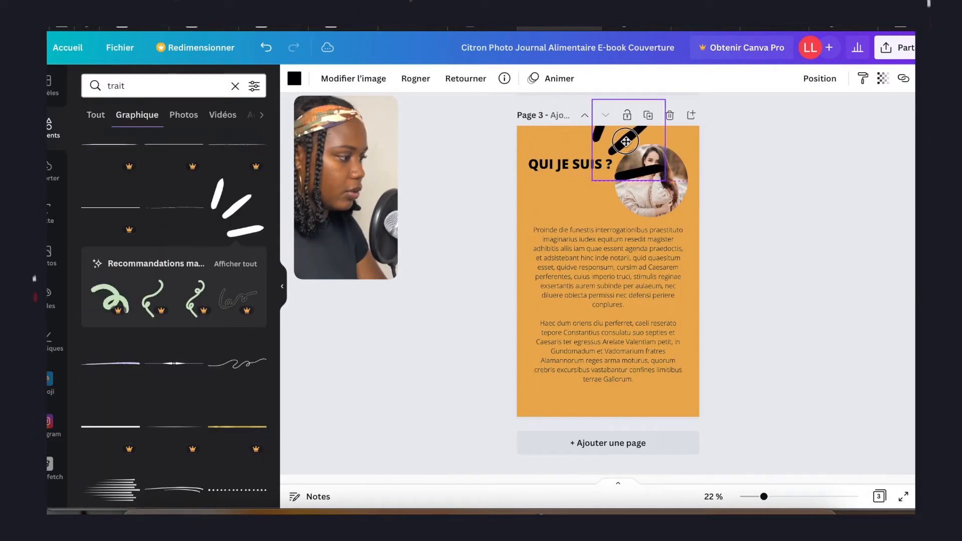
mouse_move(627, 136)
left_mouse_down()
mouse_move(554, 166)
mouse_move(557, 158)
left_mouse_up()
left_click(880, 80)
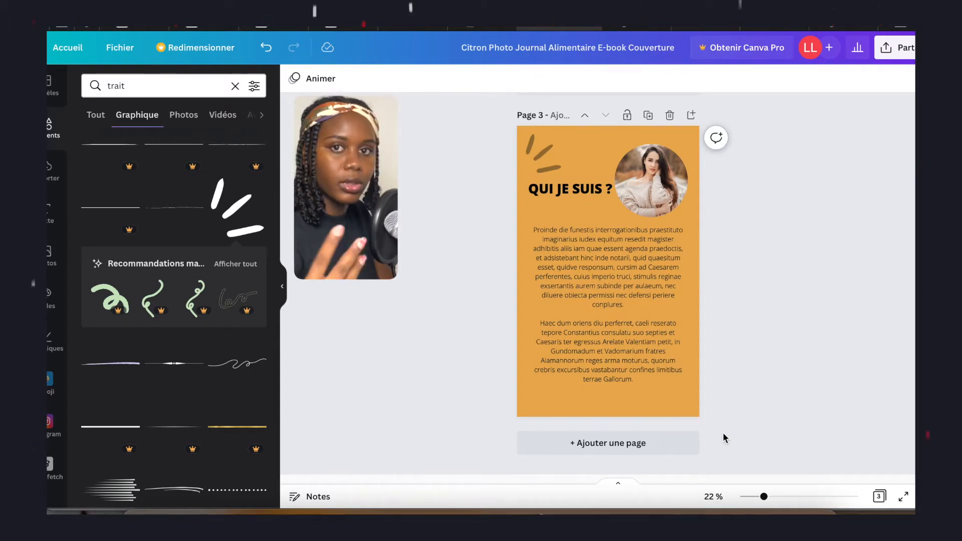
Add page 4 and fill it with a contents list of "Confiance en soi" entries, each marked "page 2".
left_click(654, 439)
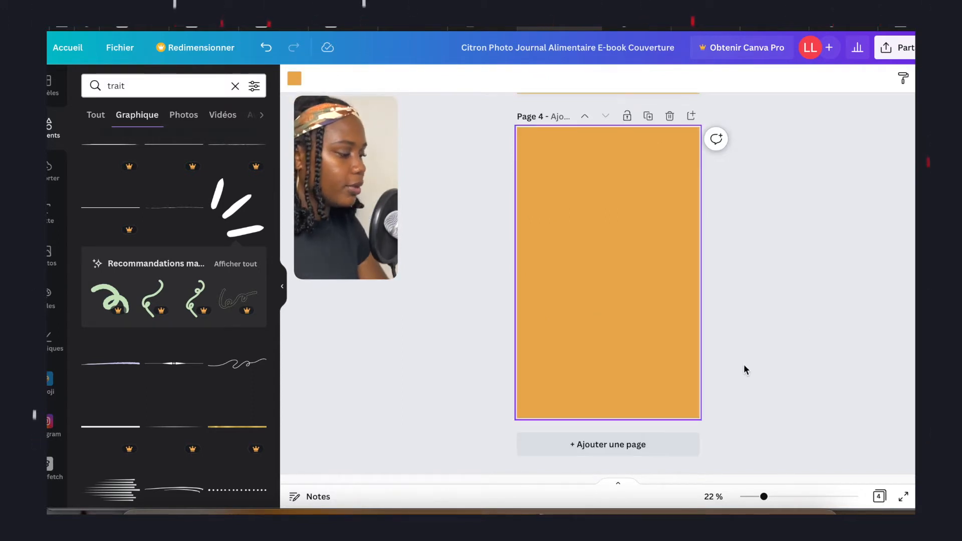
key("t")
left_click_drag(645, 299, 638, 210)
Add page 5 and set its background to the light beige taken from the woman's photo colours.
key("ctrl+Return")
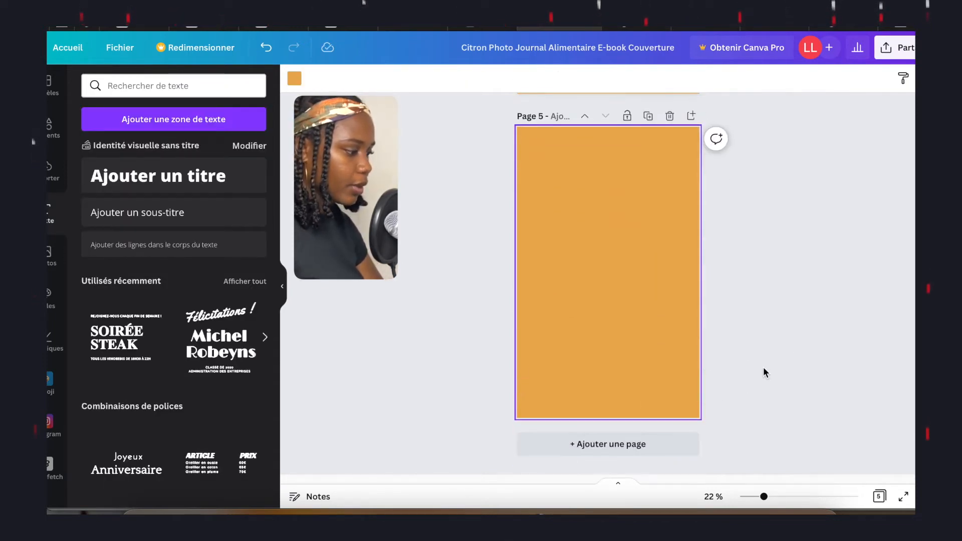
left_click(295, 79)
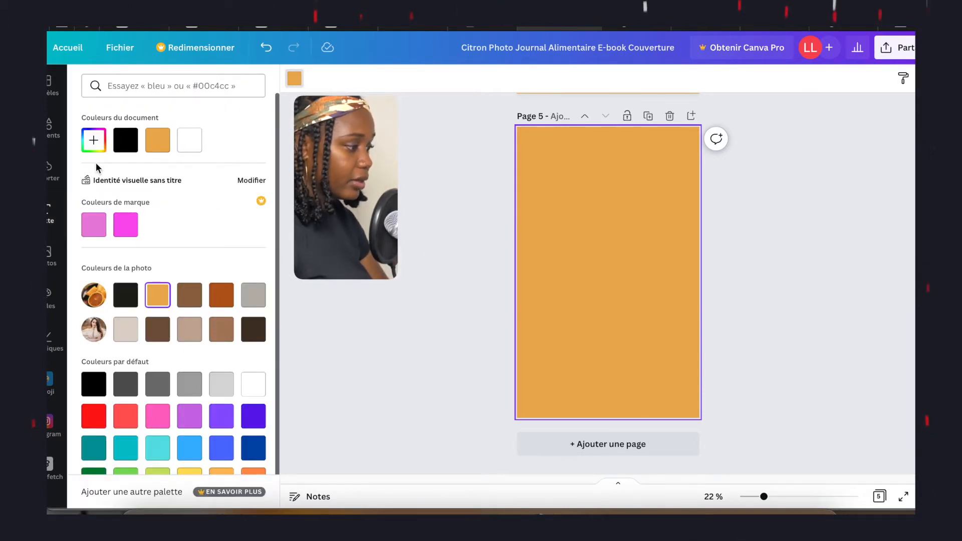
scroll(814, 306, "up", 3)
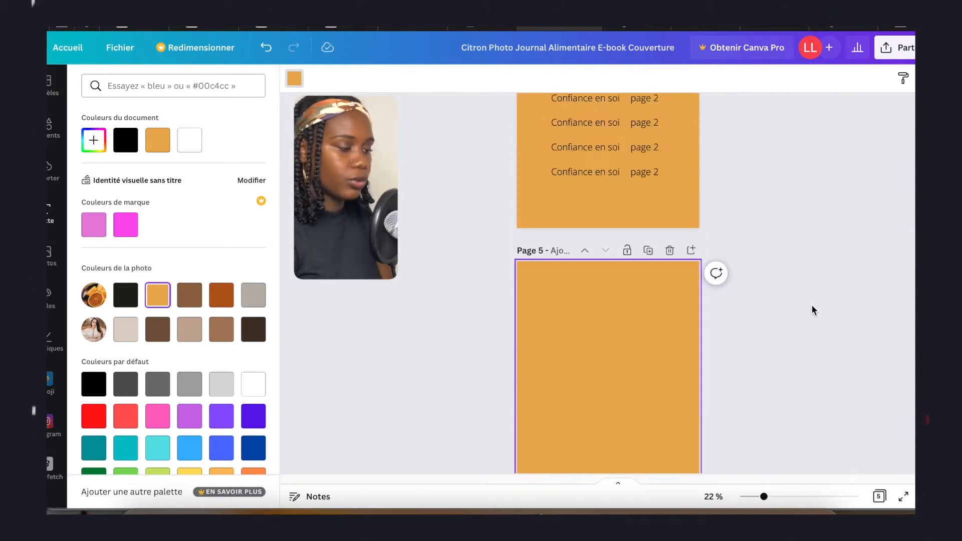
scroll(812, 309, "down", 3)
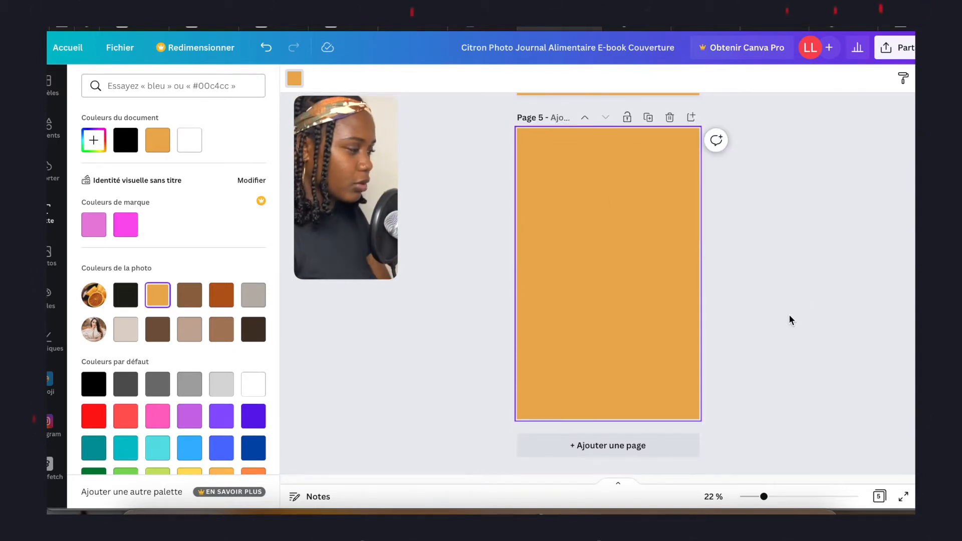
left_click(194, 326)
Add the heading "La confiance en soi" and a line of body text to page 5.
left_click(50, 213)
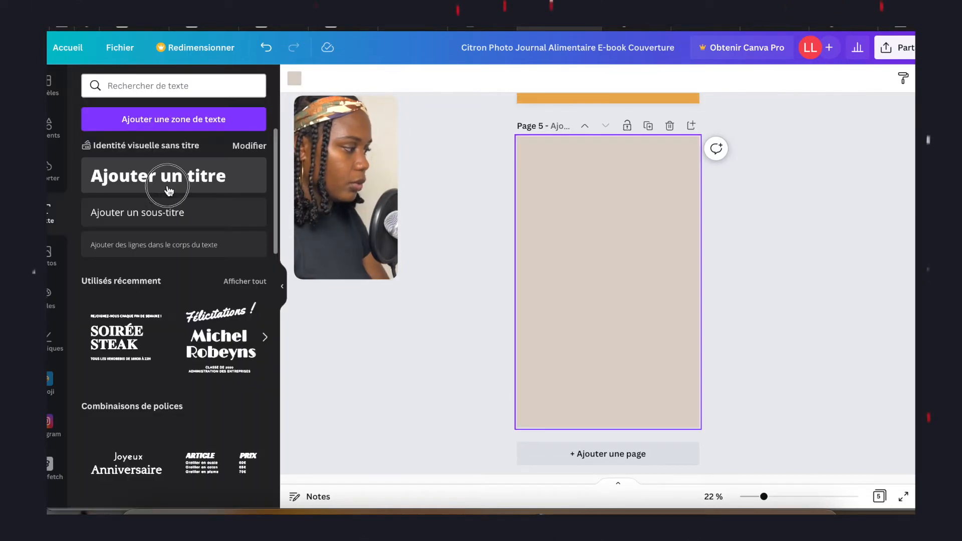
left_click(172, 178)
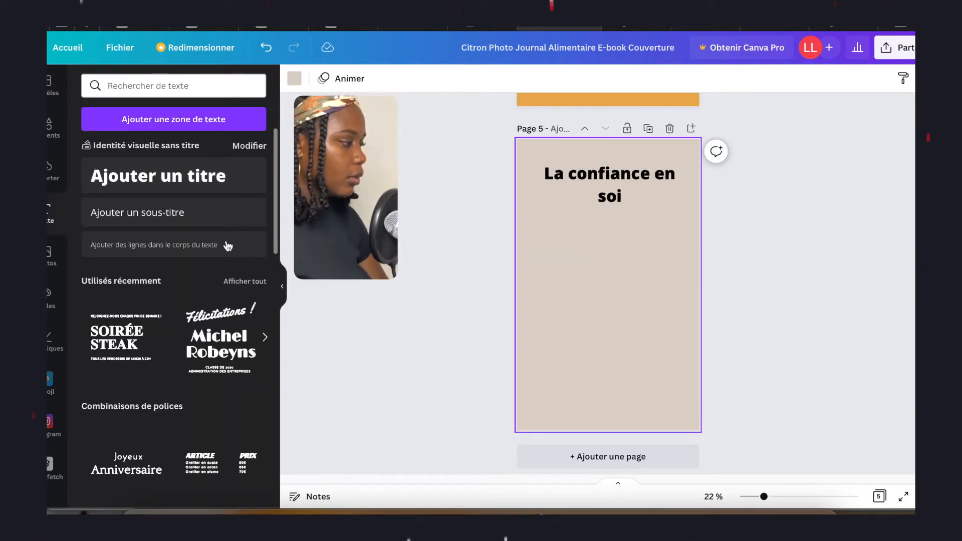
left_click(174, 244)
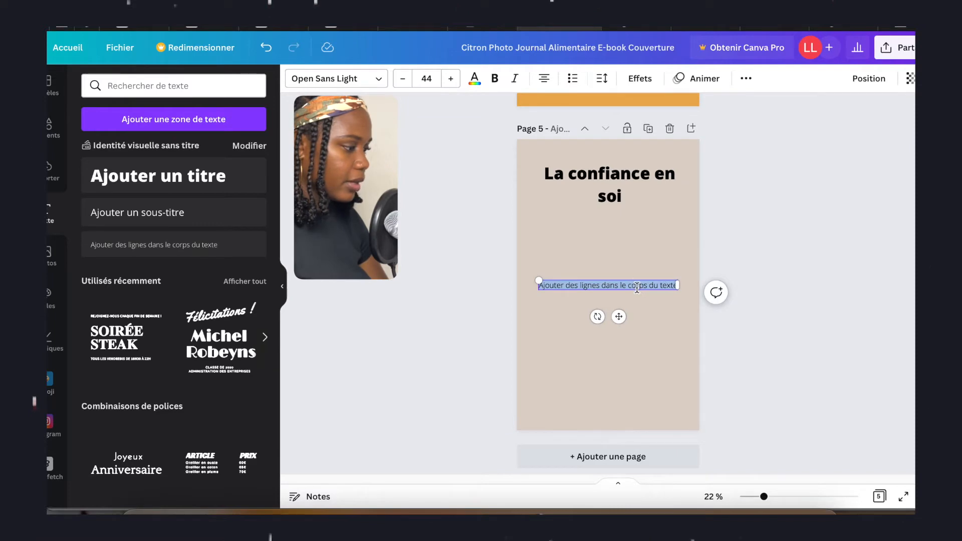
Copy the first paragraph of the page 3 text and paste it over the body placeholder on page 5.
scroll(619, 212, "up", 10)
triple_click(624, 340)
key("ctrl+c")
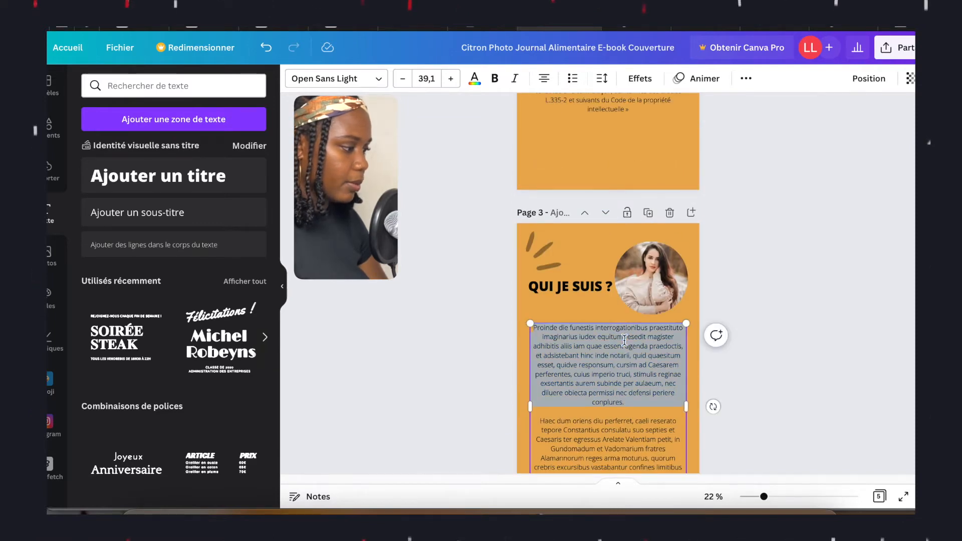
right_click(624, 340)
left_click(650, 342)
scroll(734, 342, "down", 10)
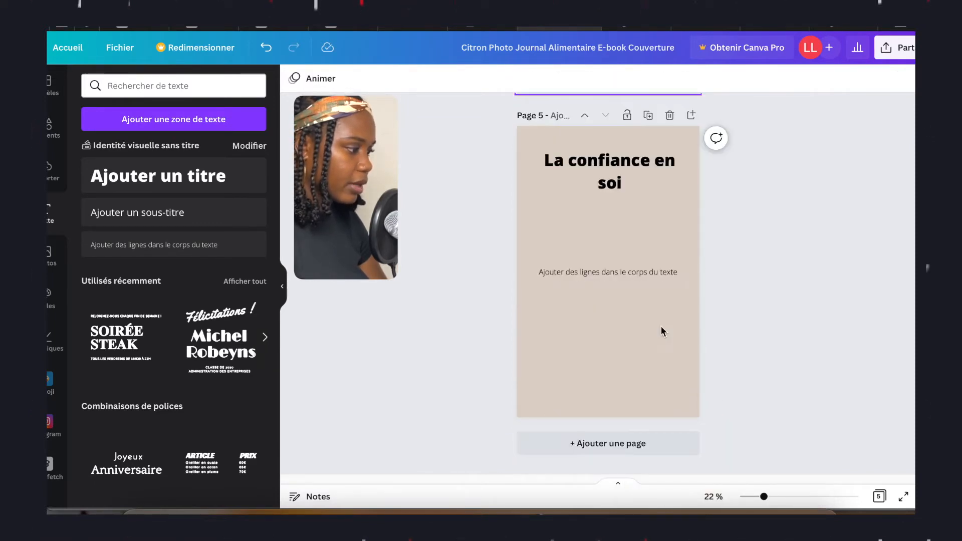
left_click(646, 272)
left_click(646, 272)
key("ctrl+v")
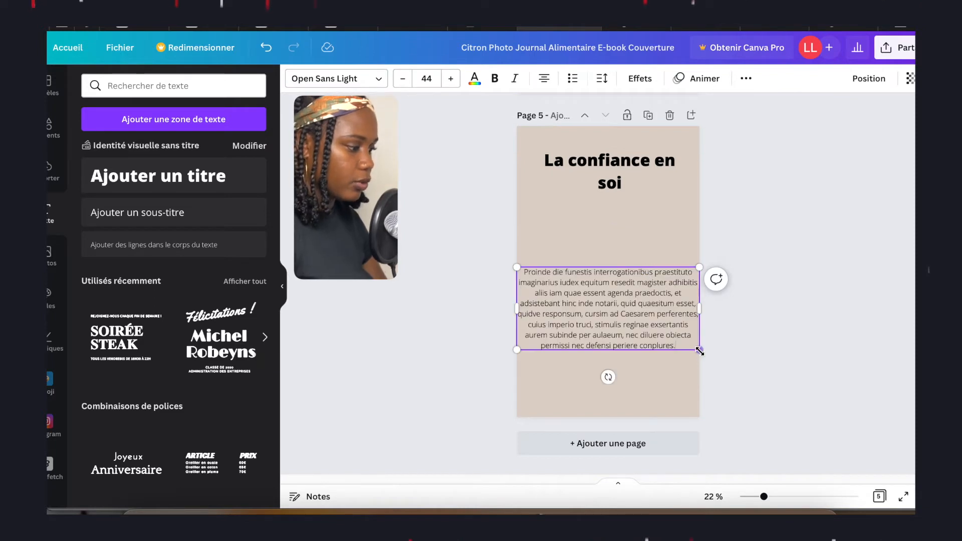
Shrink the pasted paragraph to font size 35.1 and centre it in the middle of page 5, leaving space below the heading.
left_click_drag(700, 352, 662, 332)
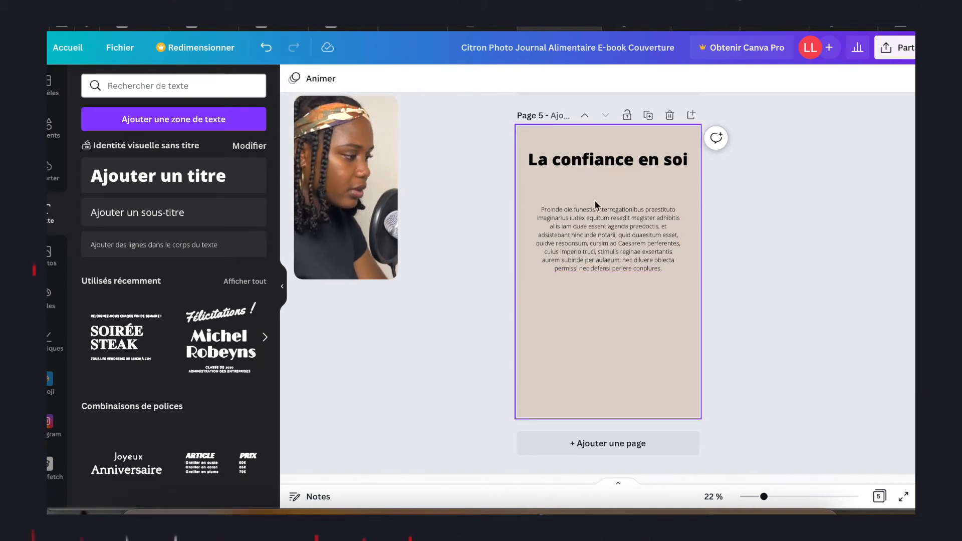
scroll(717, 343, "up", 10)
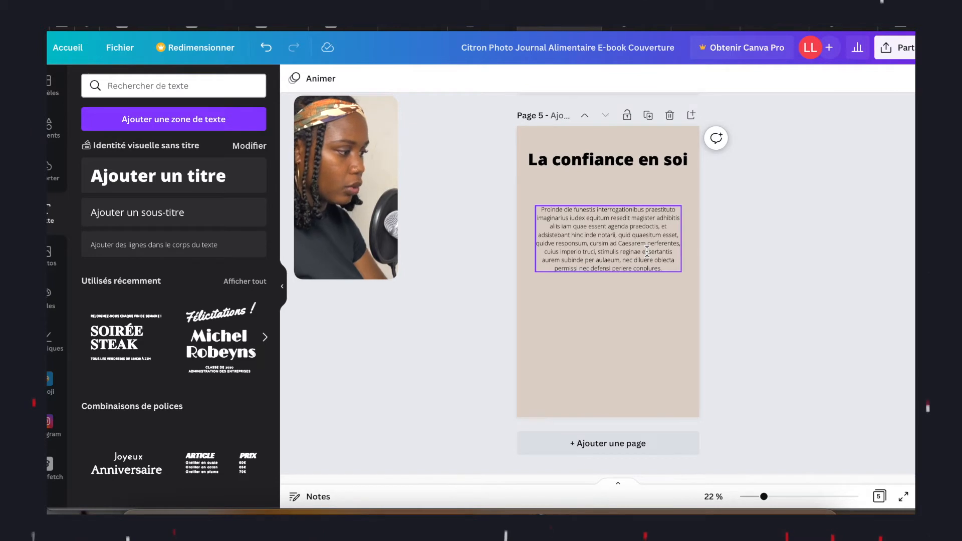
left_click_drag(607, 244, 607, 287)
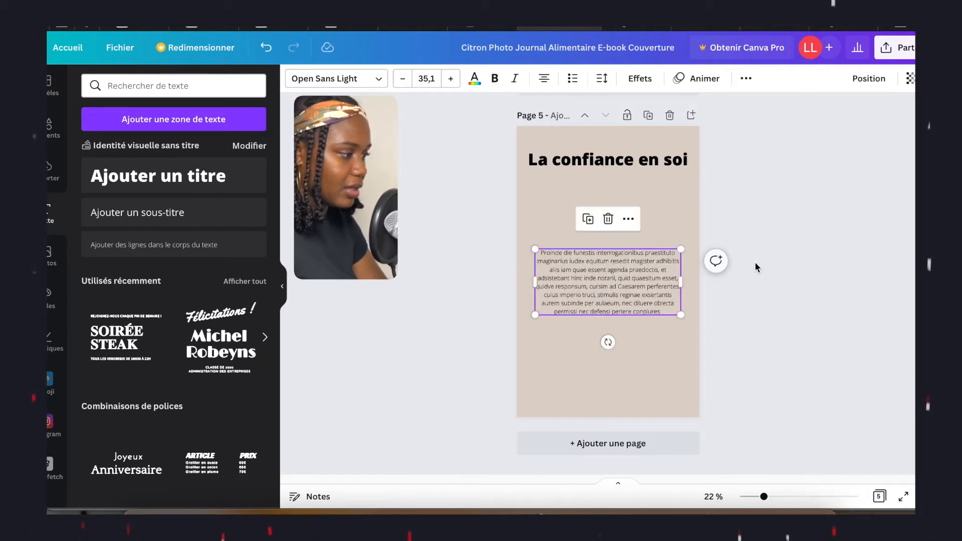
left_click(739, 261)
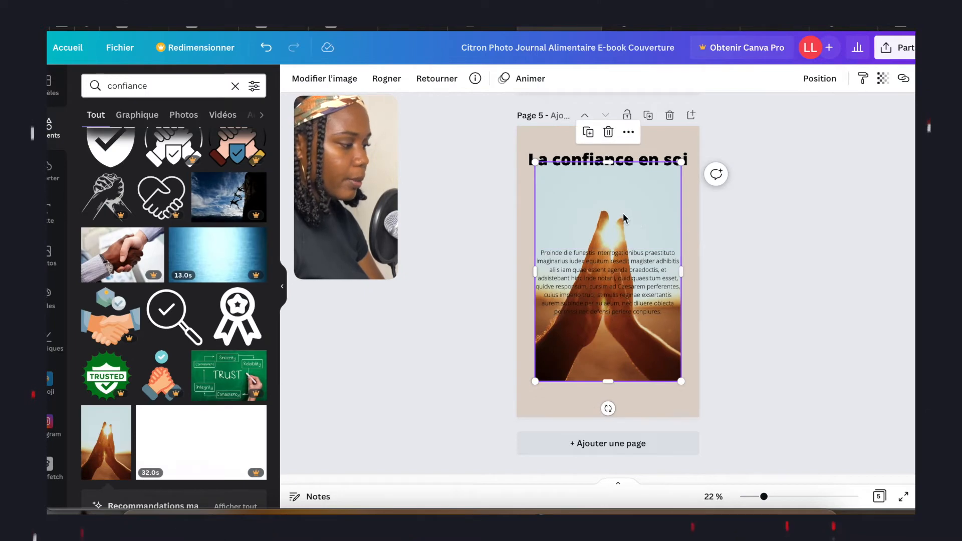
Place the raised-hands photo from the "confiance" search at reduced size in a rounded-square frame below the page 5 heading.
left_click_drag(624, 218, 623, 235)
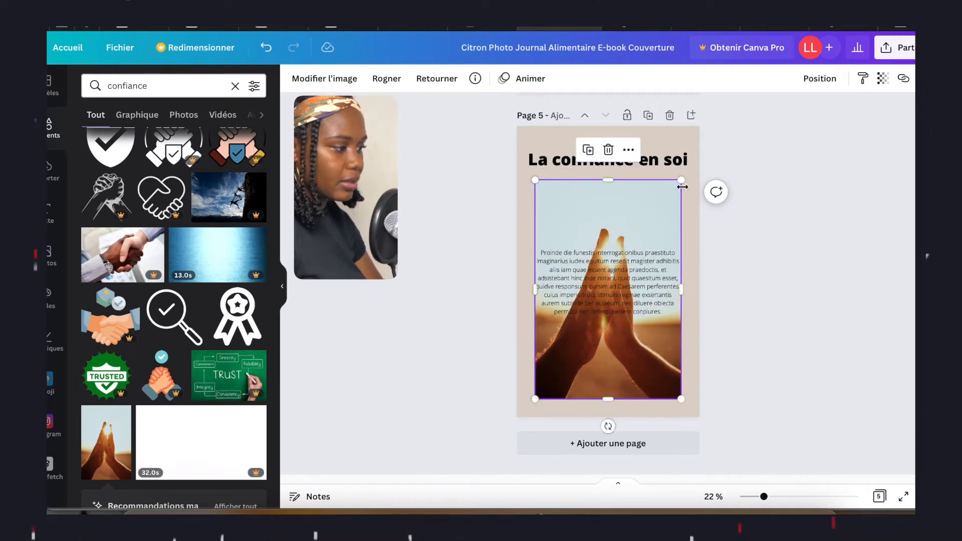
left_click(883, 78)
mouse_move(877, 128)
left_mouse_down()
mouse_move(766, 139)
mouse_move(862, 128)
left_mouse_up()
left_click_drag(681, 399, 619, 288)
left_click_drag(589, 218, 614, 212)
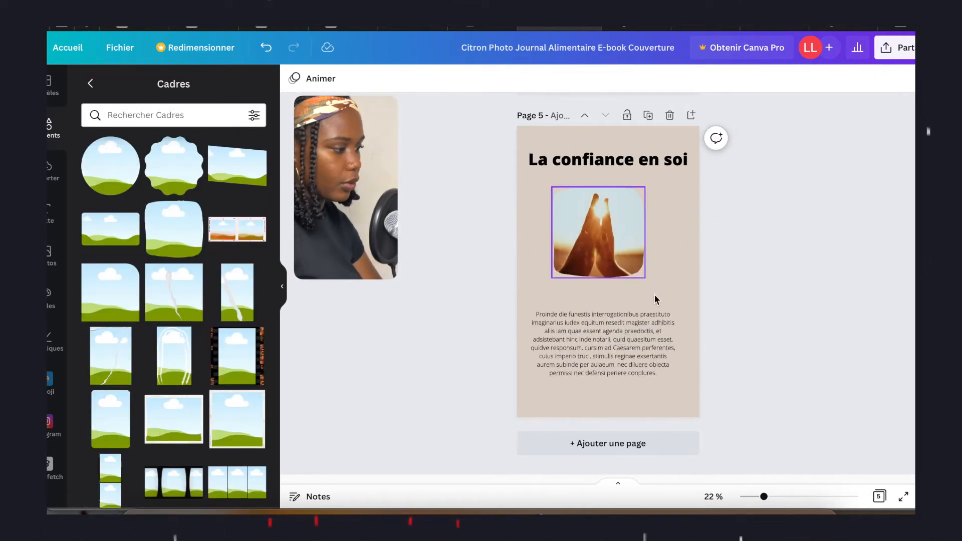
Enlarge the framed hands photo slightly and centre the paragraph beneath it.
left_click(646, 275)
left_click(633, 340)
left_click_drag(633, 340, 633, 345)
left_click(789, 272)
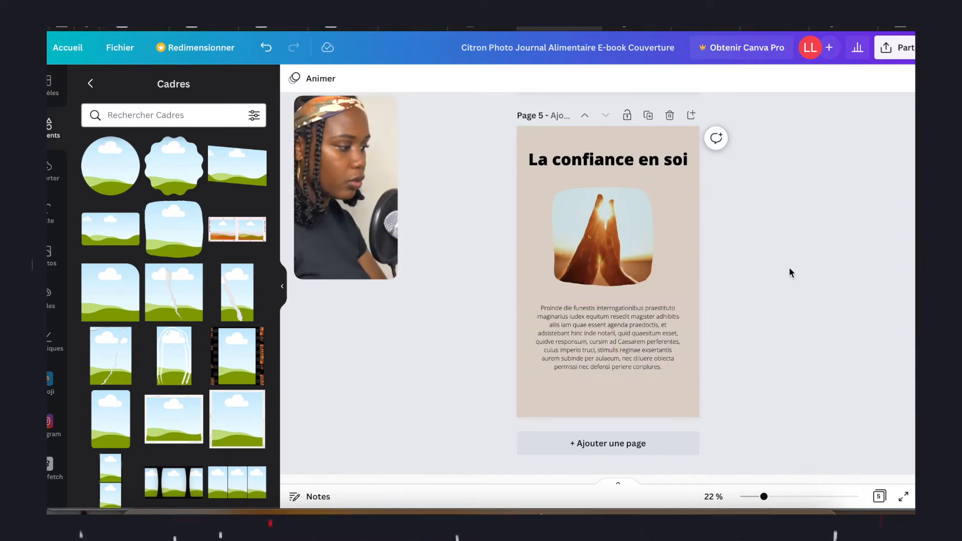
scroll(661, 260, "up", 10)
left_click(661, 259)
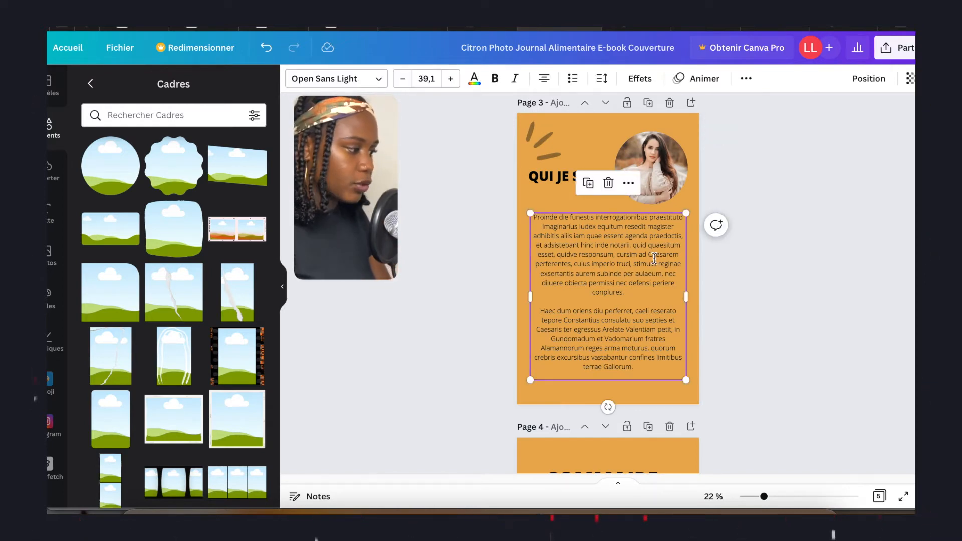
left_click(655, 259)
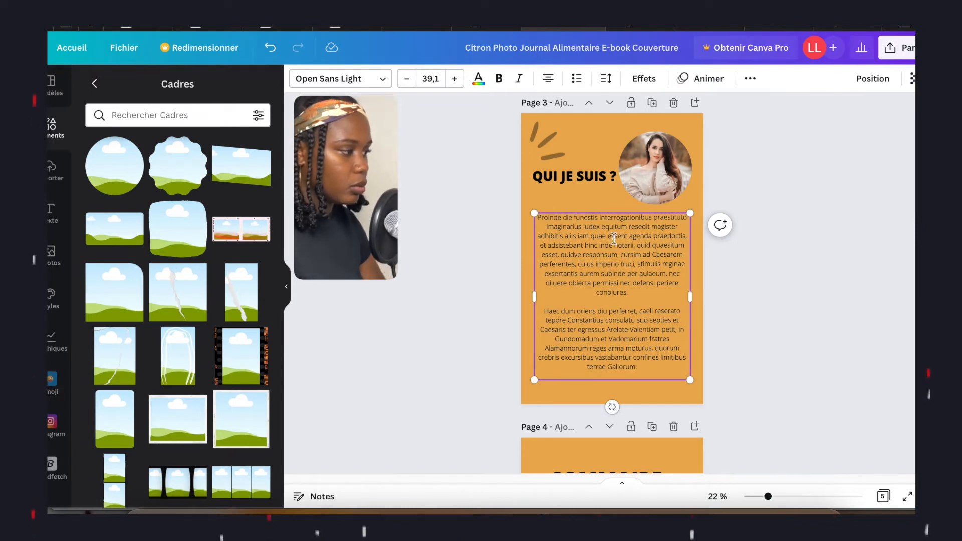
scroll(614, 278, "down", 10)
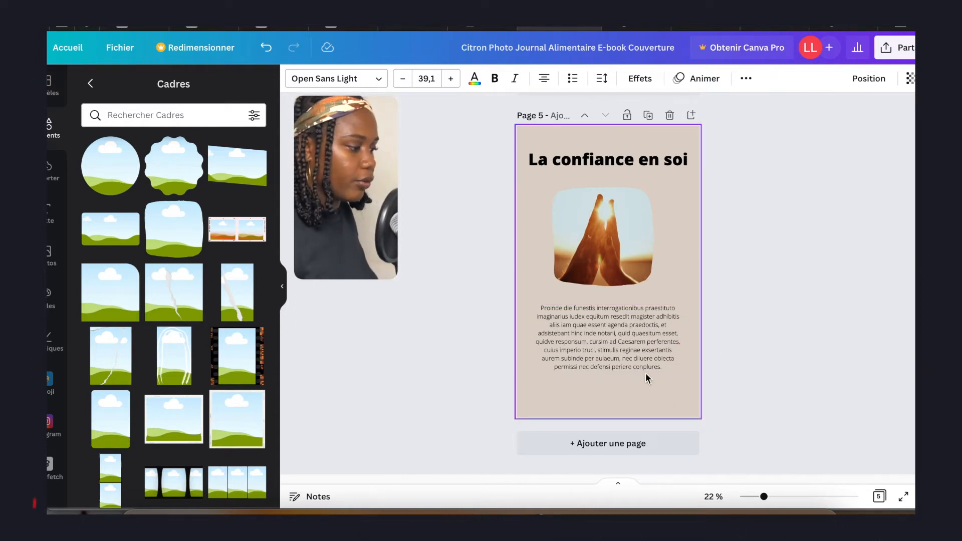
Add a "Contact" subtitle in the lower half of the "Remerciement" page and move the paragraph down slightly from the heading.
left_click(608, 350)
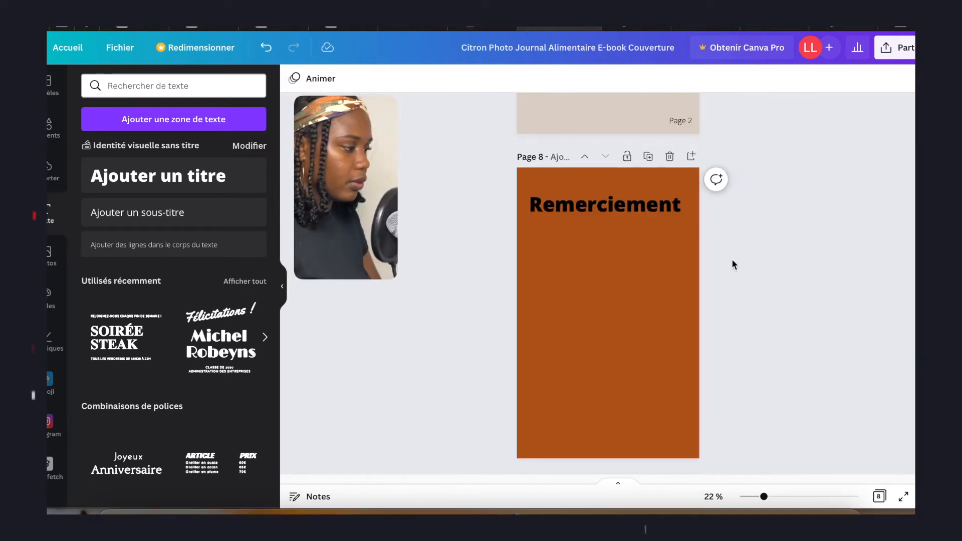
scroll(624, 216, "up", 3)
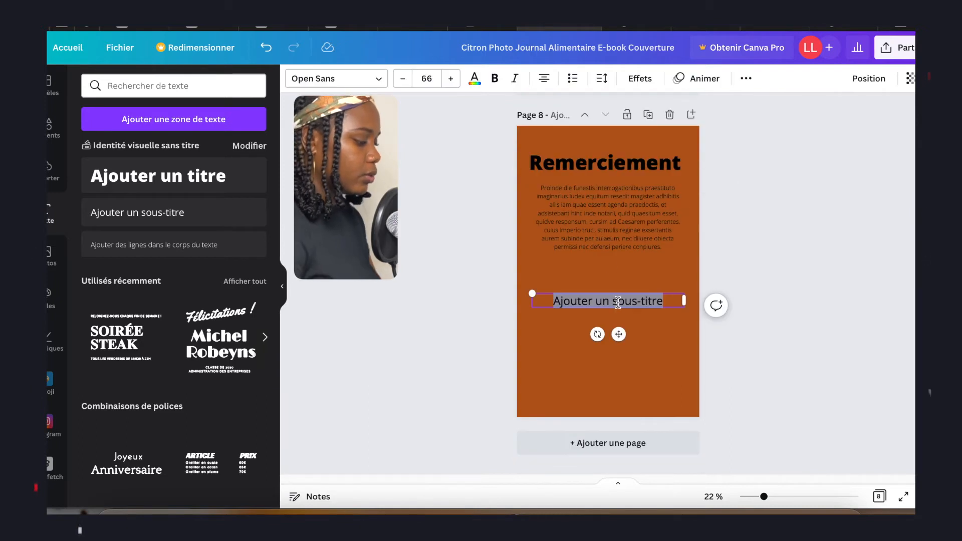
type("cONTA")
type("ontact")
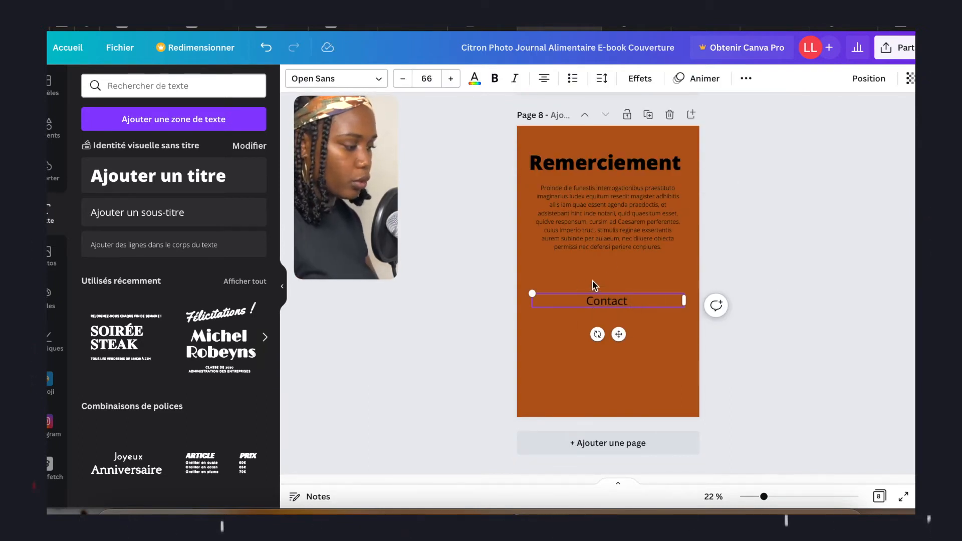
left_click(815, 279)
left_click_drag(608, 195, 611, 207)
left_click(589, 341)
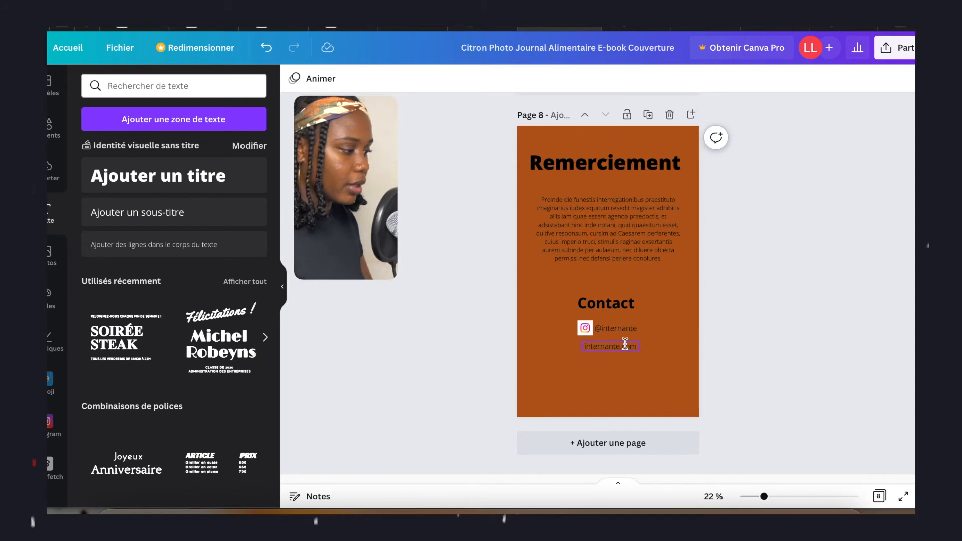
Turn the "internante.com" text under "Contact" into a link to that same address.
double_click(608, 346)
key("ctrl+c")
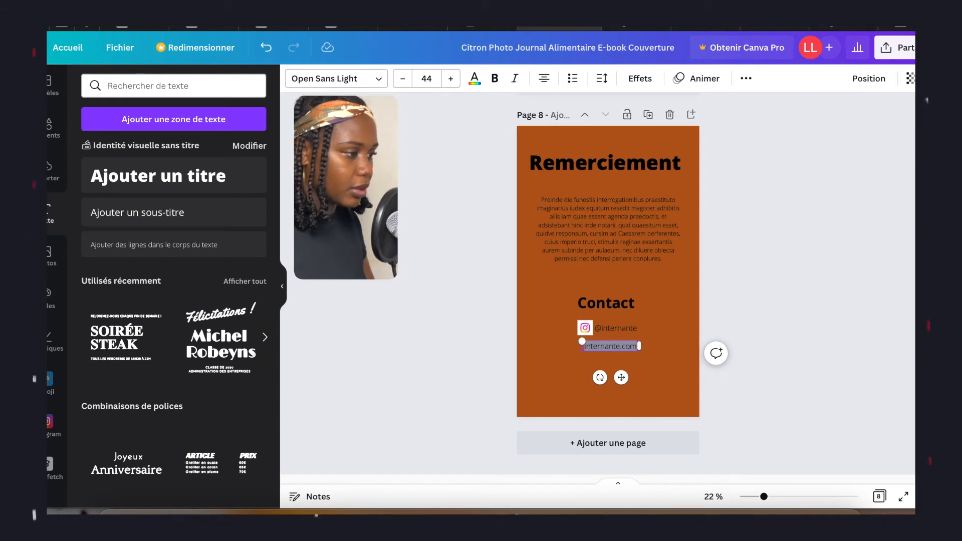
key("ctrl+k")
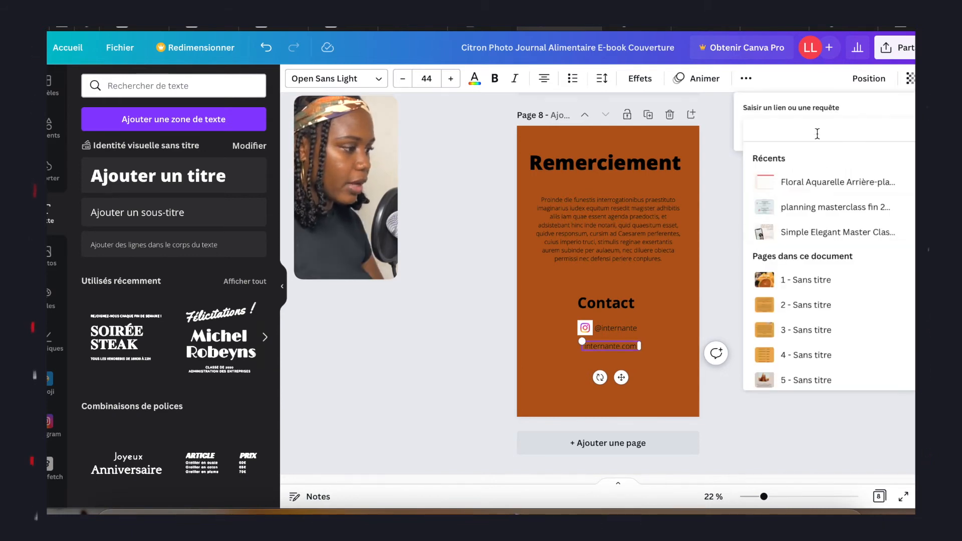
key("ctrl+v")
key("Return")
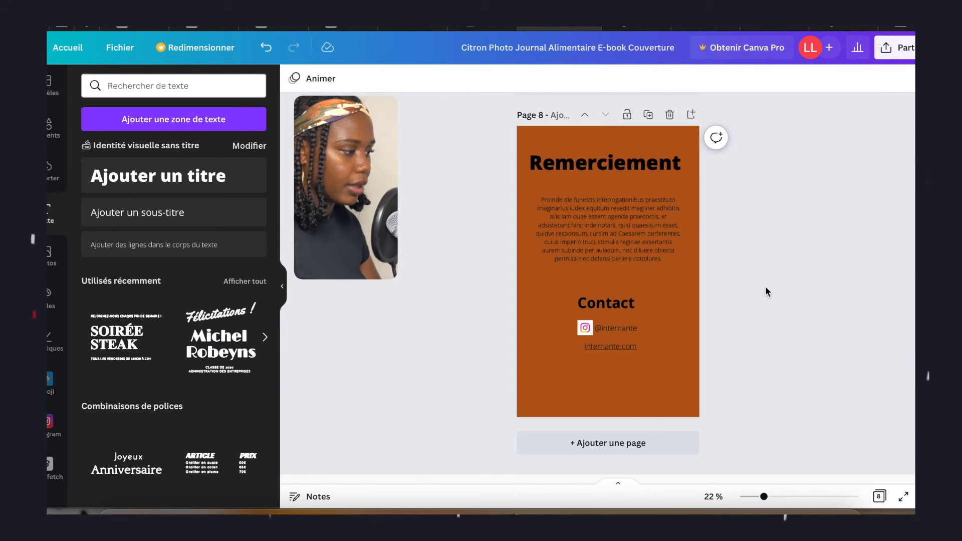
scroll(847, 328, "up", 2)
scroll(771, 391, "down", 2)
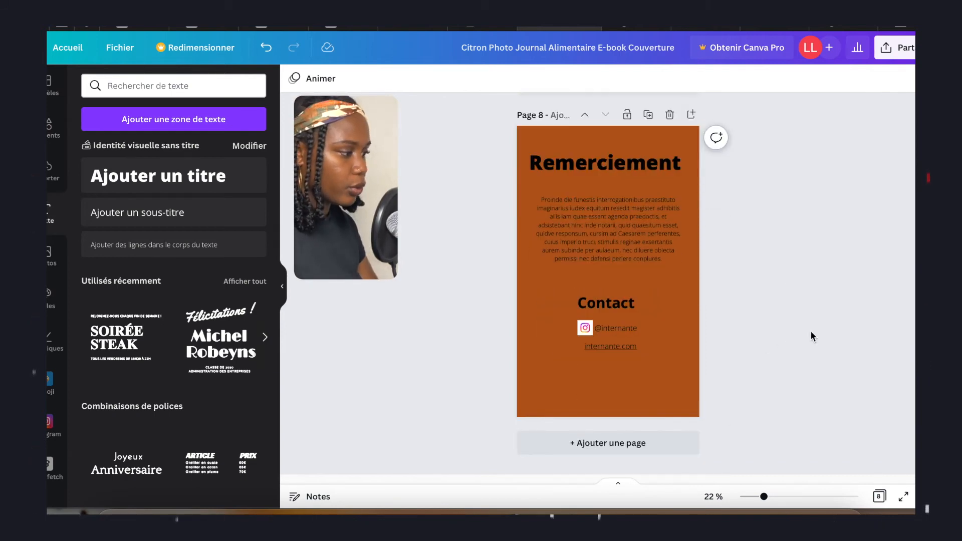
Download all pages of the ebook as a standard PDF with the download settings saved.
scroll(810, 330, "up", 15)
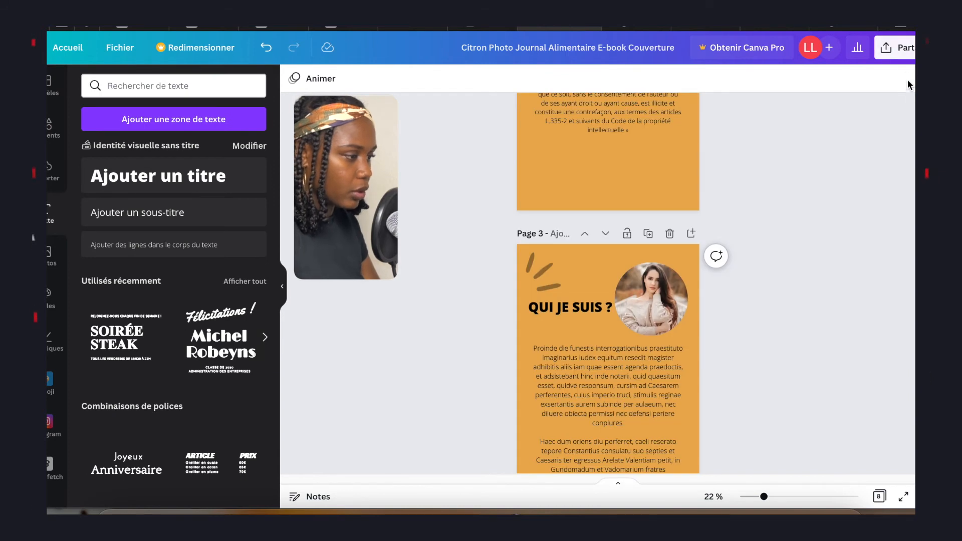
left_click(905, 49)
left_click(762, 334)
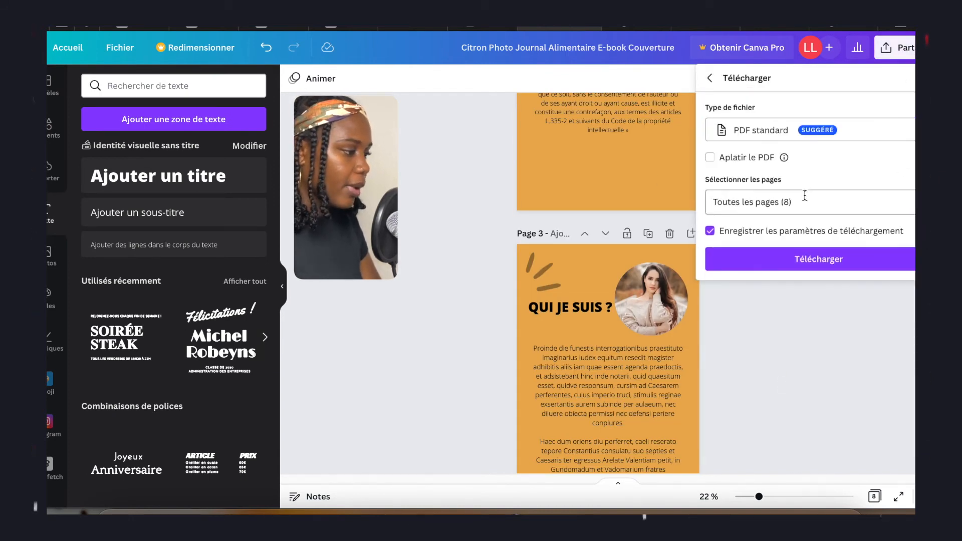
left_click(799, 259)
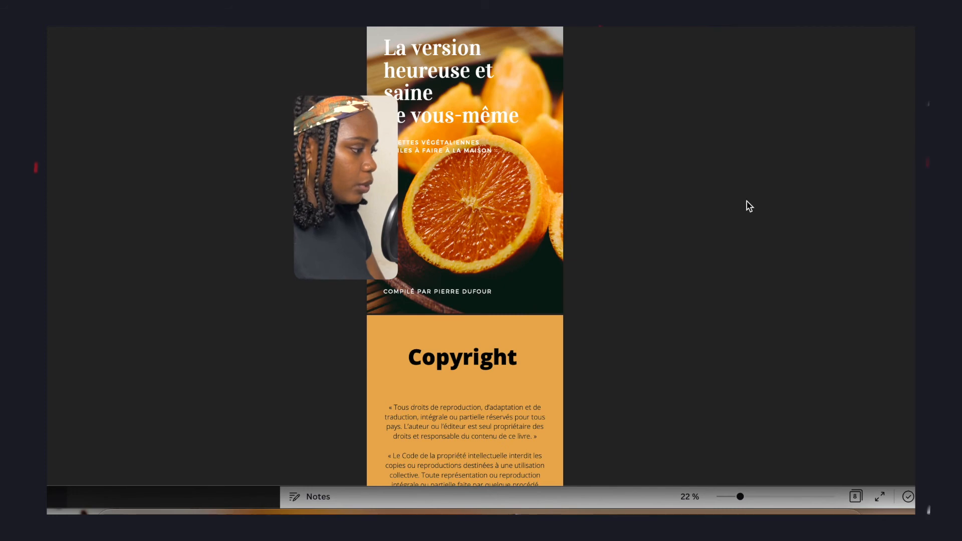
Review the exported PDF from the cover through the copyright, introduction, contents and chapter pages.
scroll(724, 265, "down", 3)
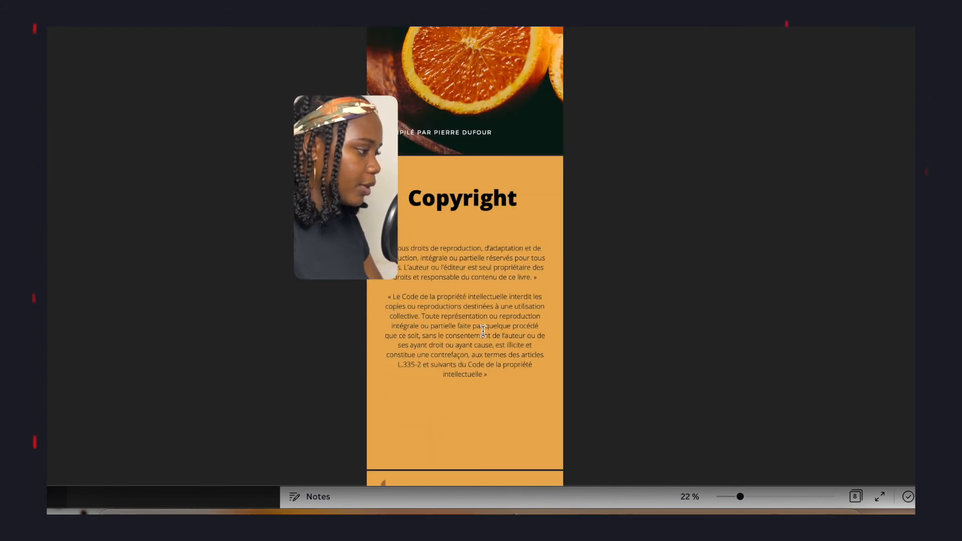
scroll(629, 292, "down", 7)
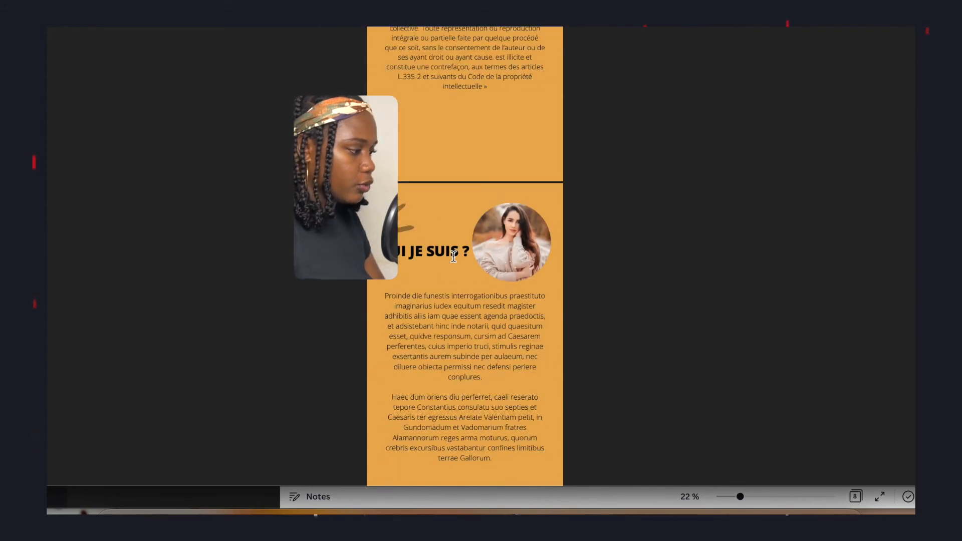
scroll(493, 253, "down", 13)
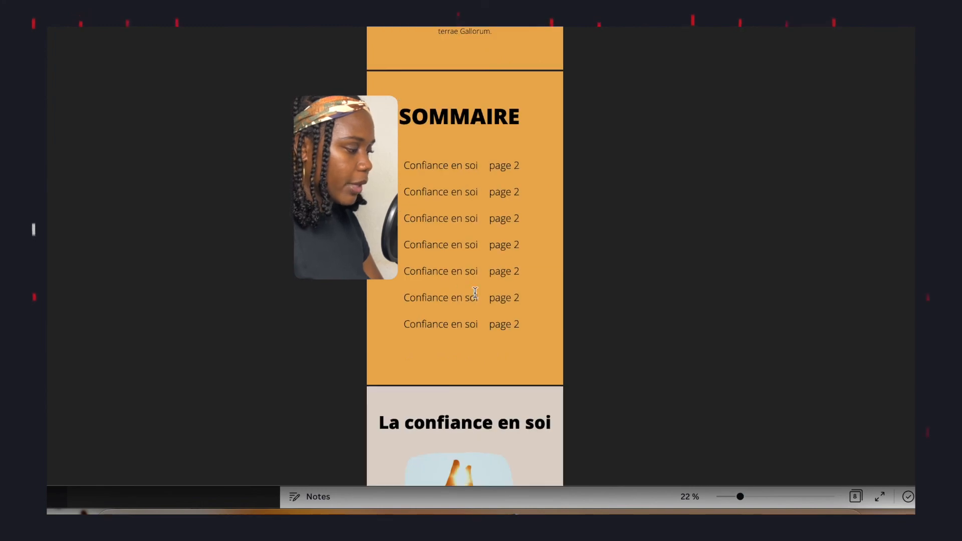
scroll(492, 279, "down", 20)
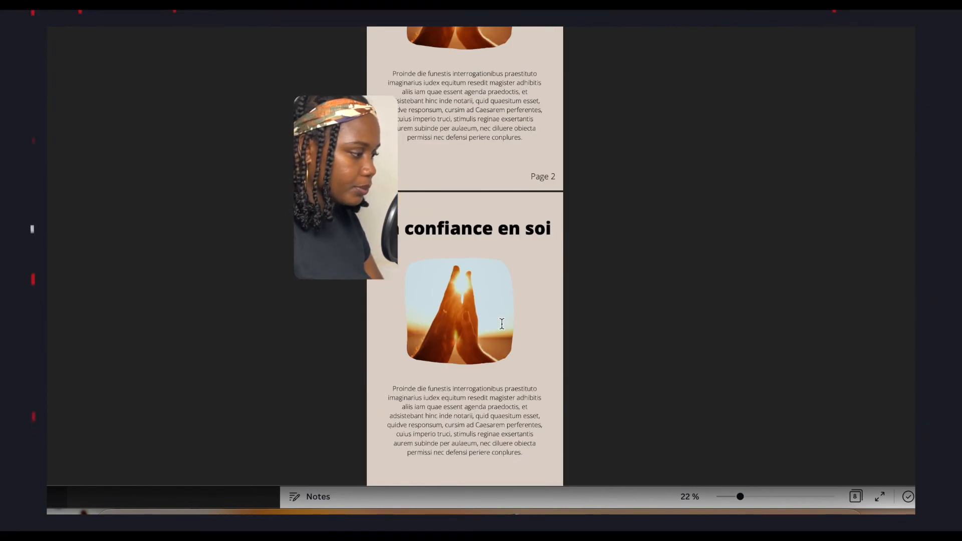
scroll(416, 310, "up", 5)
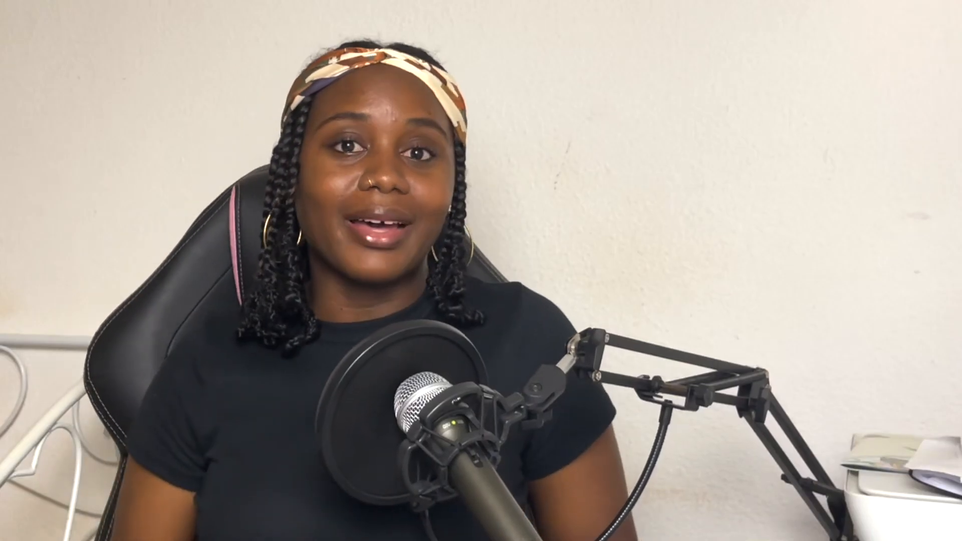